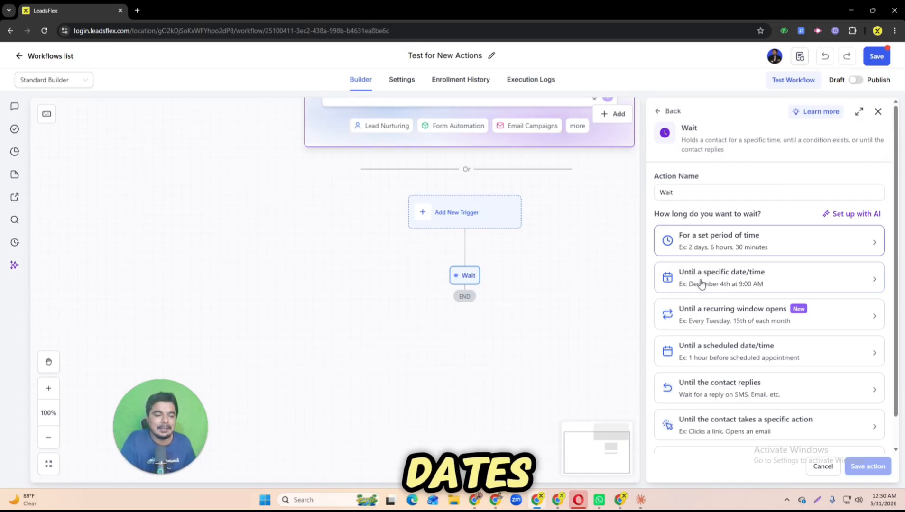
# Step: Configure the Wait action to hold until a specific date/time, 01/06/2026 at 10:00:00 AM
pyautogui.click(700, 283)
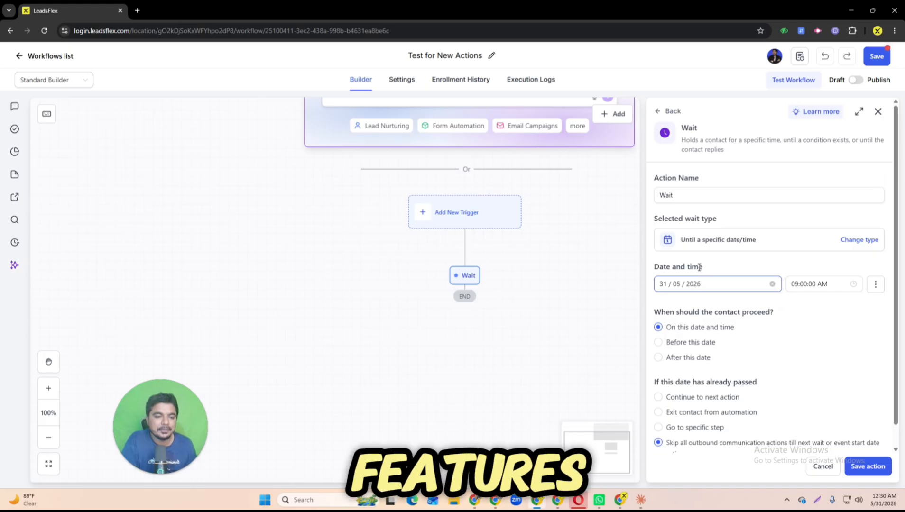
pyautogui.click(679, 196)
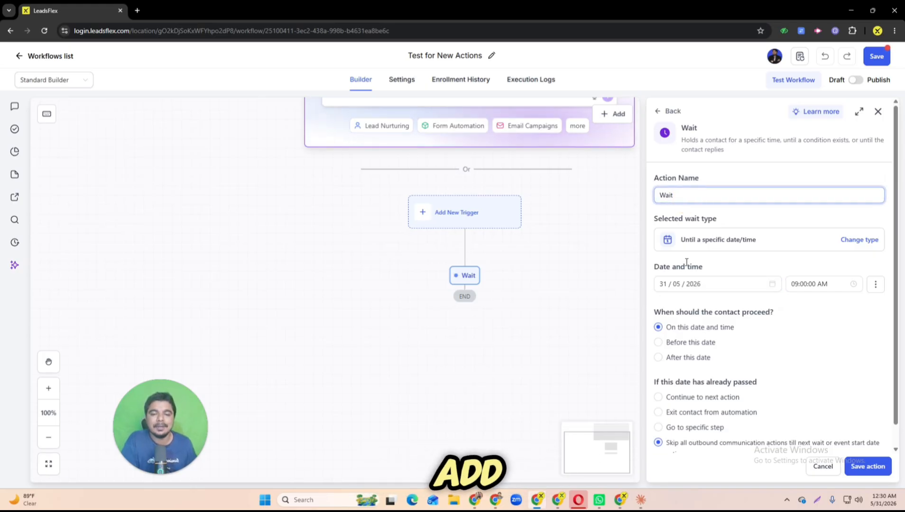
pyautogui.click(714, 283)
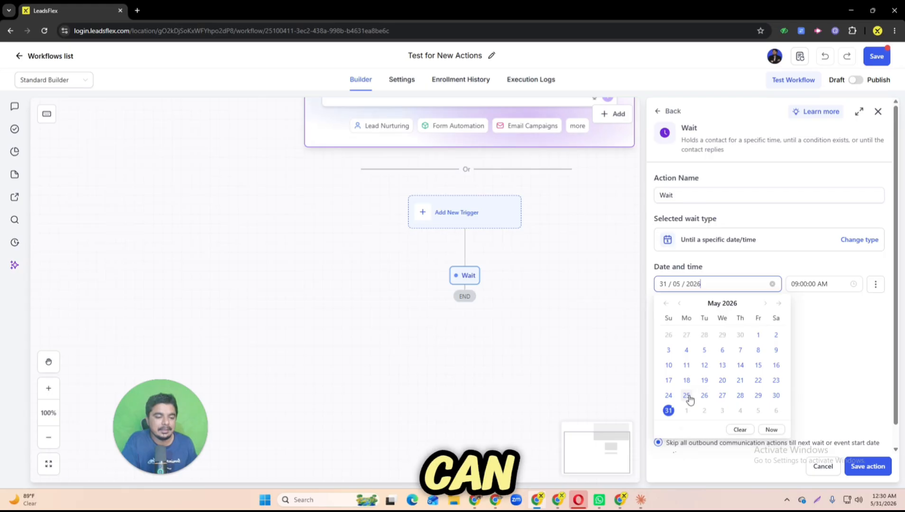
pyautogui.click(686, 410)
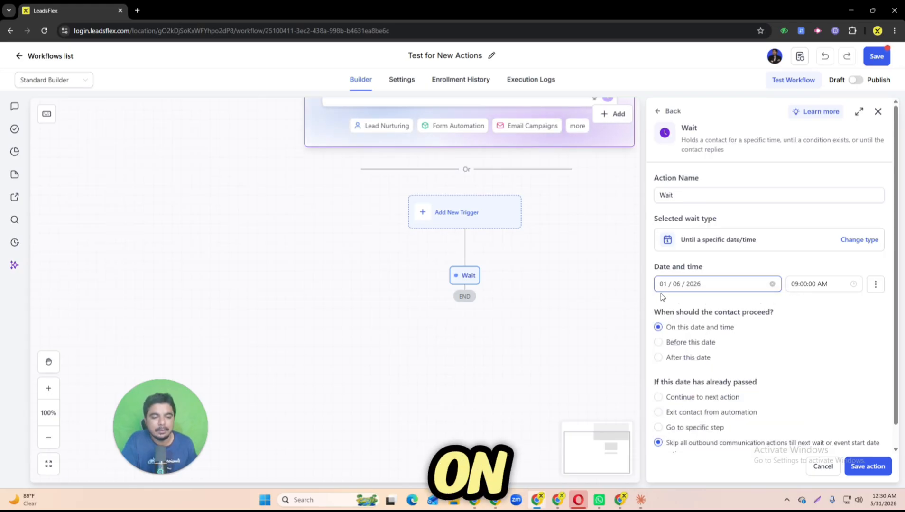
pyautogui.click(819, 284)
pyautogui.click(797, 321)
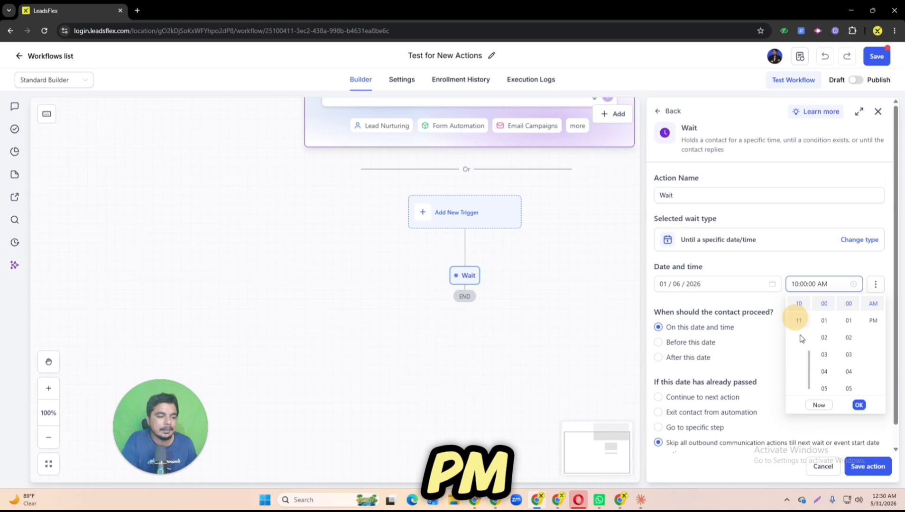
pyautogui.click(858, 405)
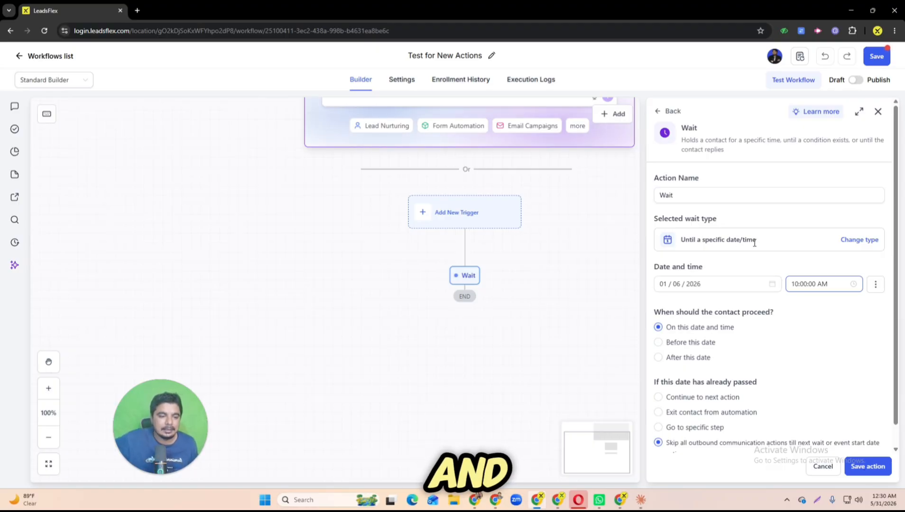
# Step: Name the action "Wait specific date/time" and save it
pyautogui.moveTo(703, 241); pyautogui.dragTo(763, 240)
pyautogui.hotkey('ctrl', 'c')
pyautogui.click(702, 199)
pyautogui.hotkey('ctrl', 'v')
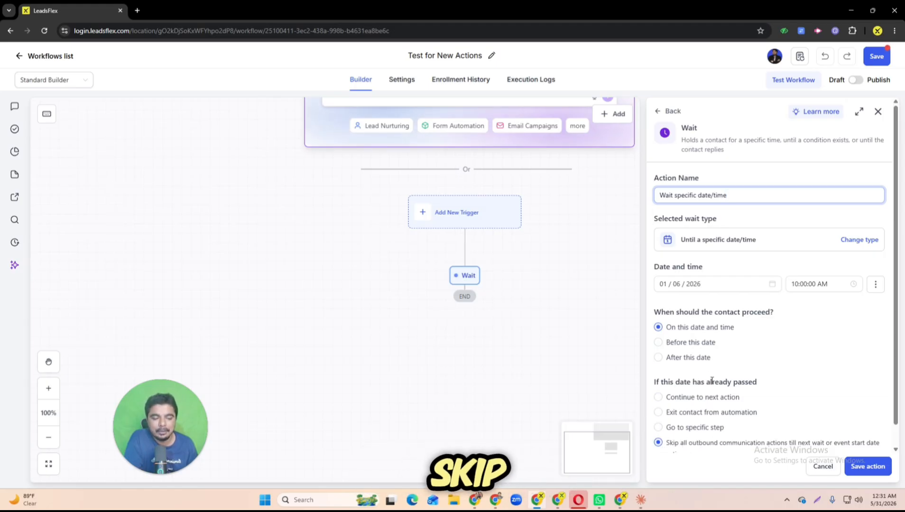
pyautogui.click(859, 467)
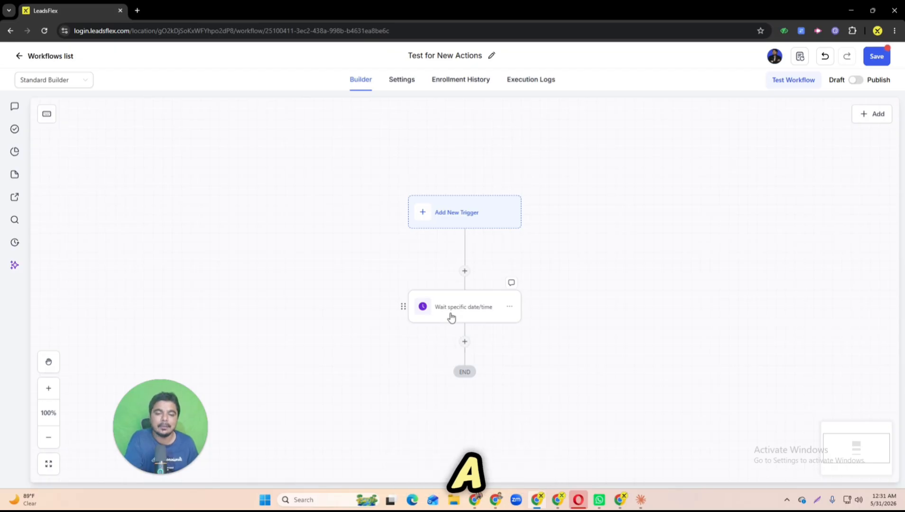
# Step: Add a second Wait action below the specific date/time wait, using the type "Until a recurring window opens"
pyautogui.click(465, 342)
pyautogui.click(688, 221)
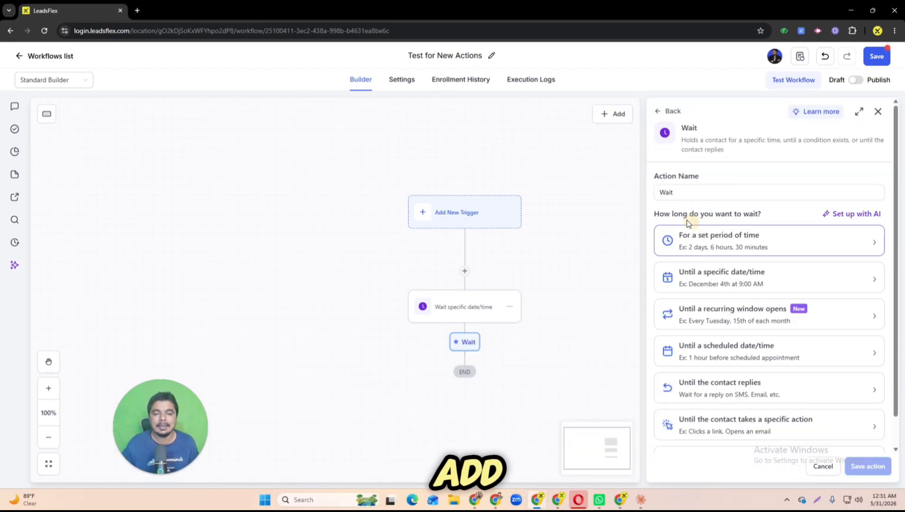
pyautogui.click(704, 319)
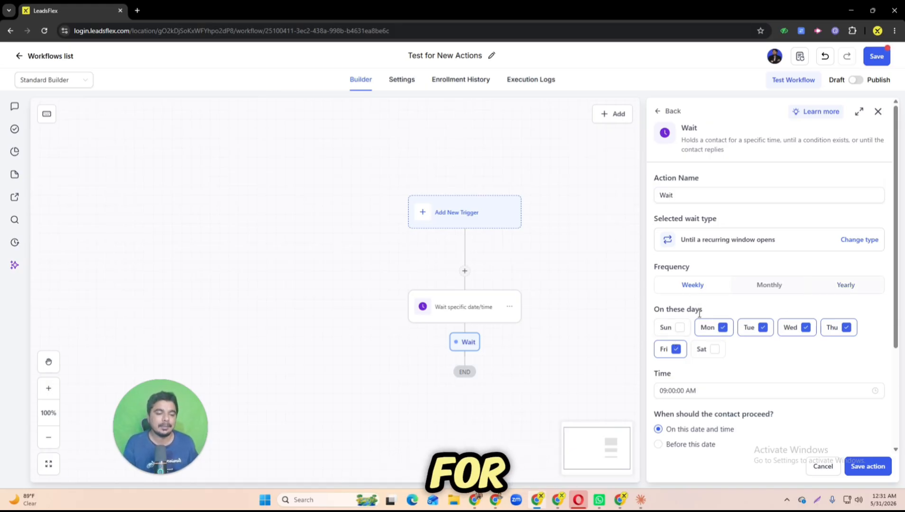
# Step: Restrict the new wait's weekly recurrence to Monday and Friday only
pyautogui.click(675, 351)
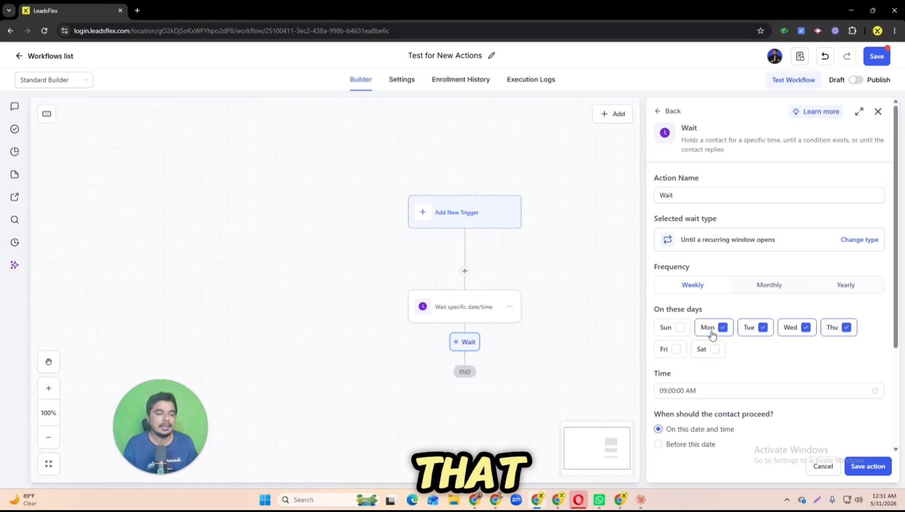
pyautogui.click(836, 330)
pyautogui.click(791, 327)
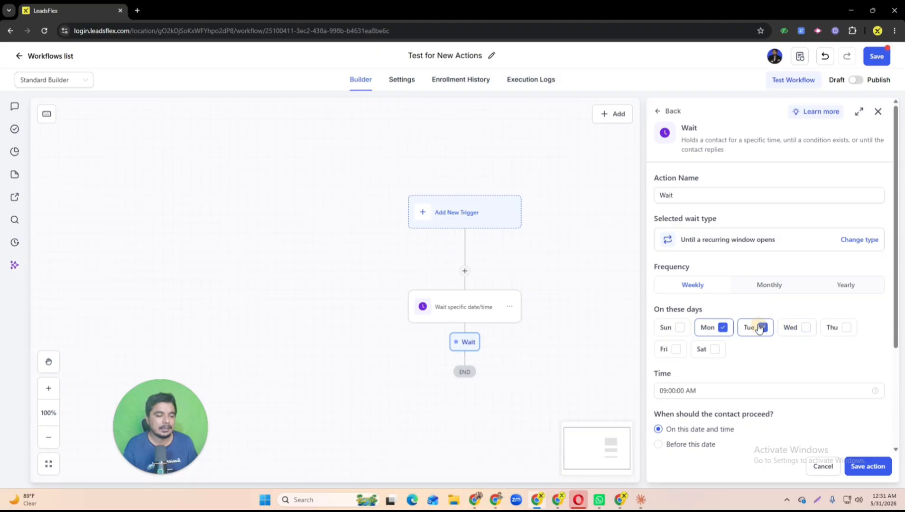
pyautogui.click(757, 328)
pyautogui.click(675, 350)
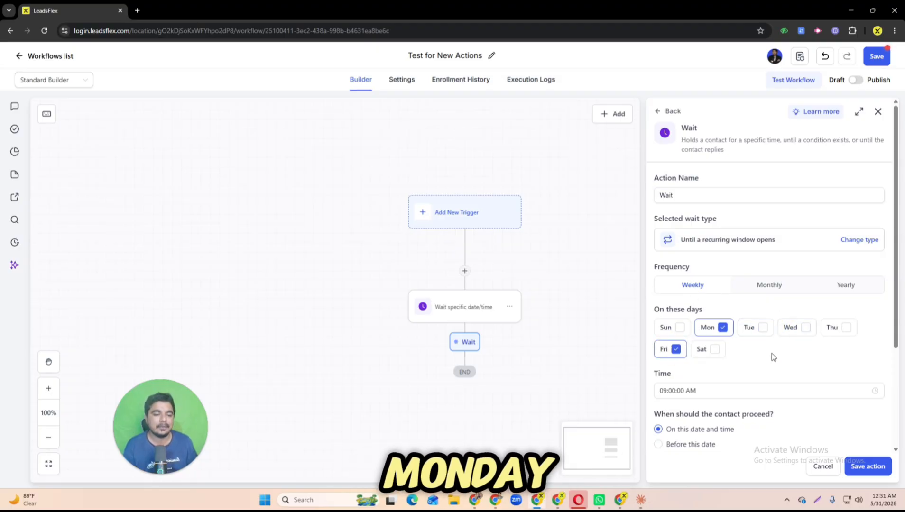
pyautogui.scroll(-3, 773, 356)
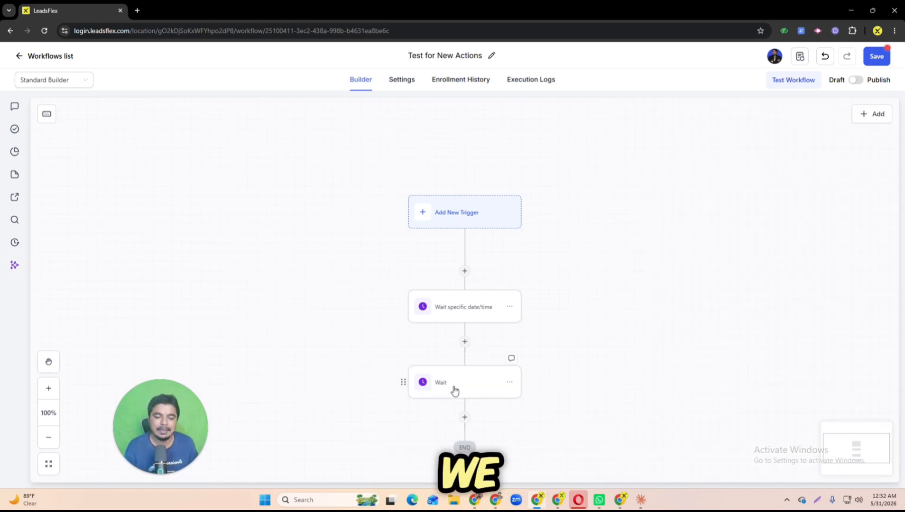
# Step: Rename the second Wait action to "Wait recurring window" and save it
pyautogui.click(454, 385)
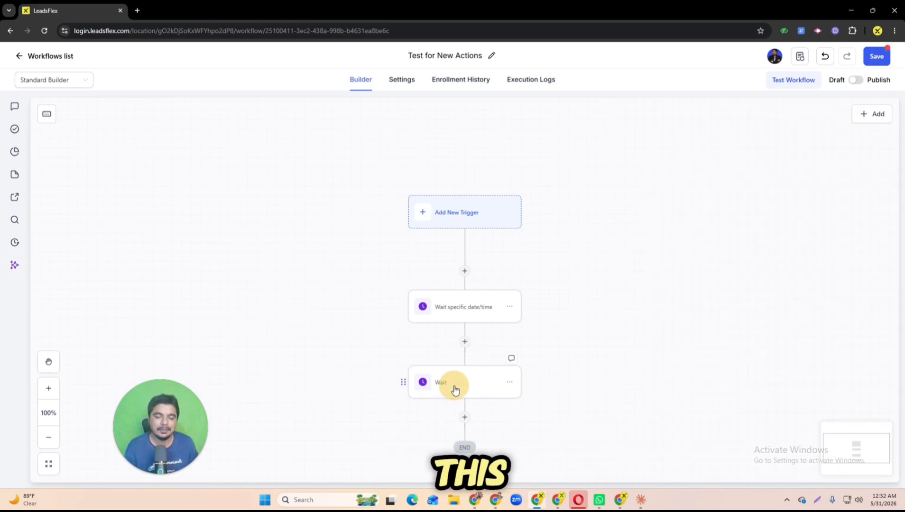
pyautogui.moveTo(704, 241); pyautogui.dragTo(755, 241)
pyautogui.hotkey('ctrl', 'c')
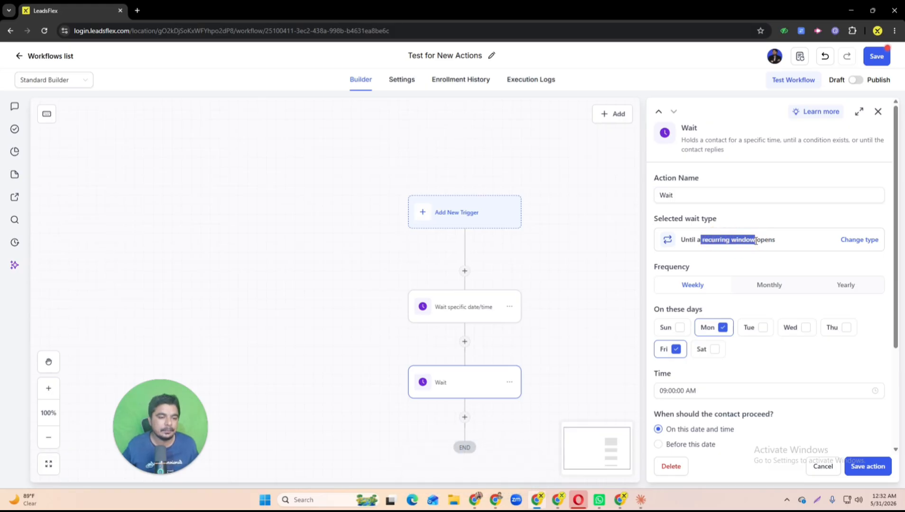
pyautogui.click(723, 195)
pyautogui.hotkey('ctrl', 'v')
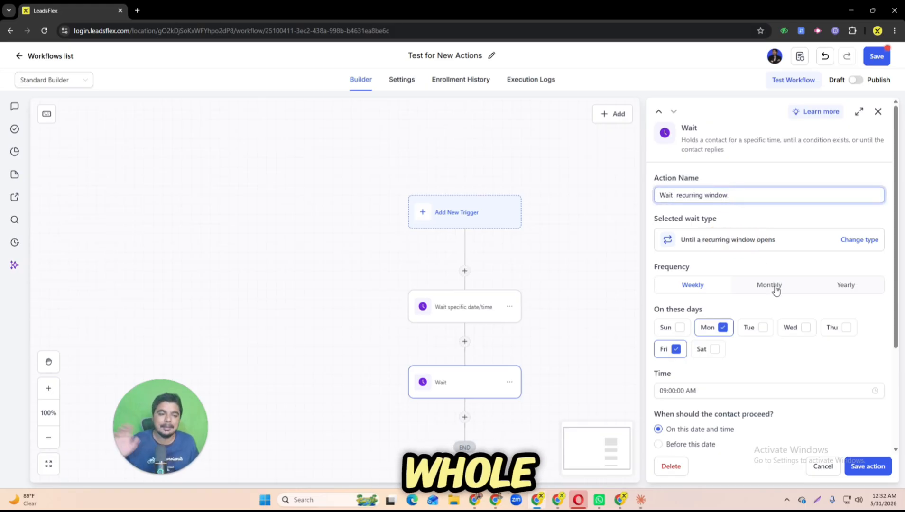
pyautogui.click(867, 466)
# Step: Add a Send SMS action after the recurring window wait with the message "this sms" and save it
pyautogui.moveTo(626, 416); pyautogui.dragTo(629, 257)
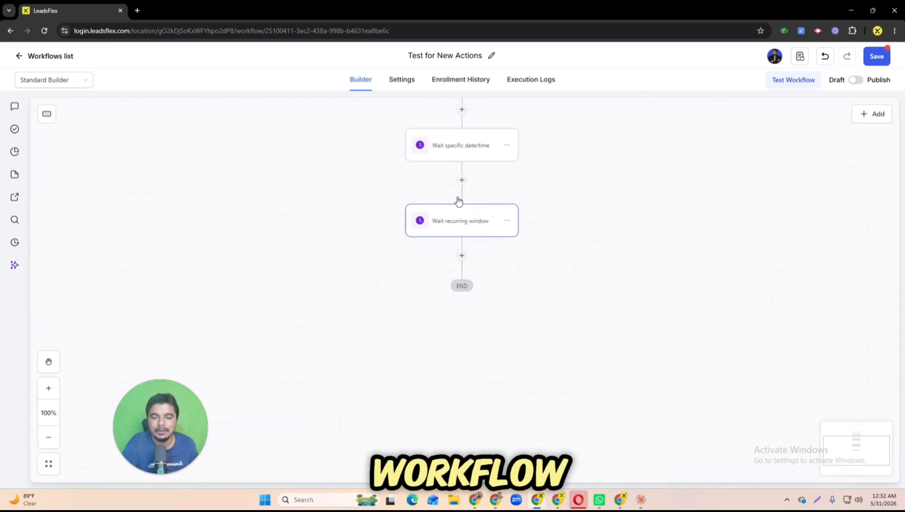
pyautogui.click(462, 256)
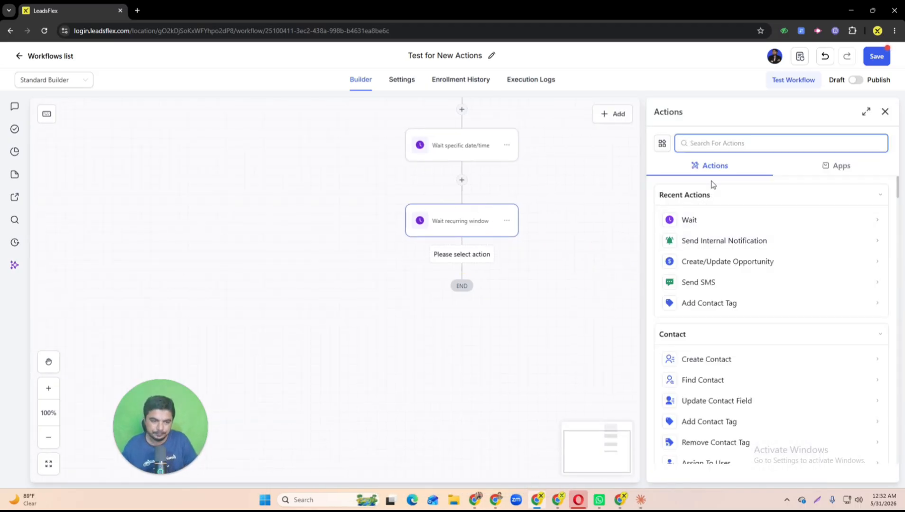
pyautogui.write('send')
pyautogui.click(700, 240)
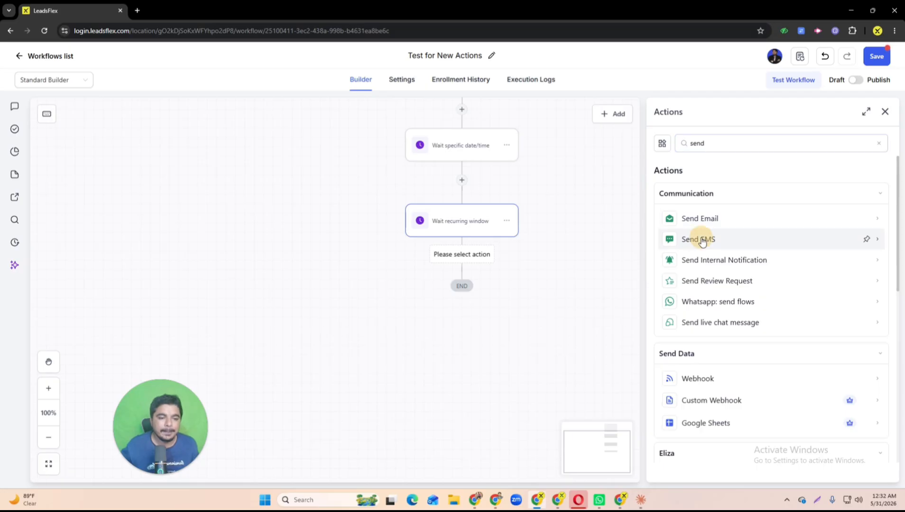
pyautogui.click(735, 325)
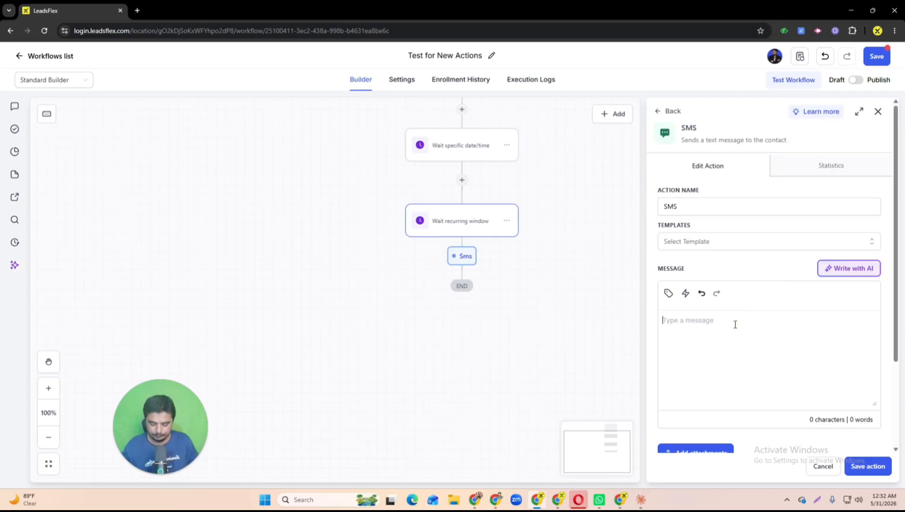
pyautogui.write('thi')
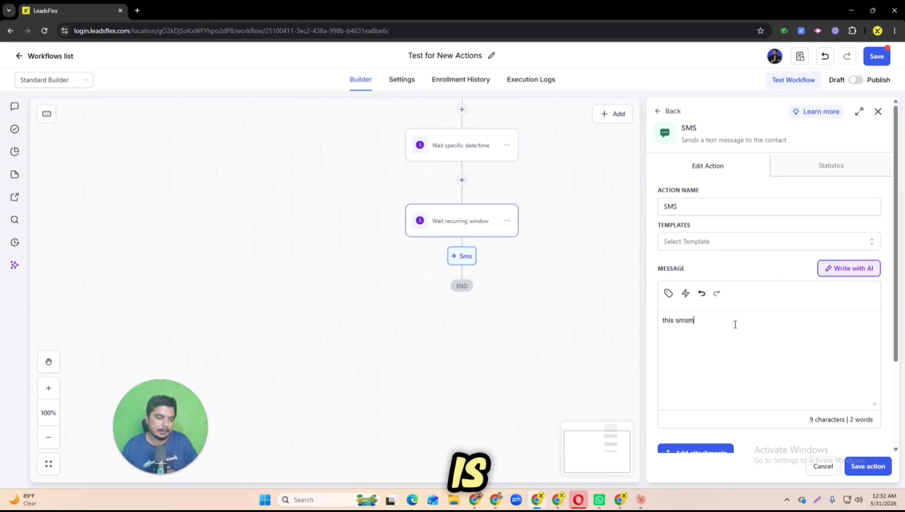
pyautogui.write('s smsm')
pyautogui.press('BackSpace')
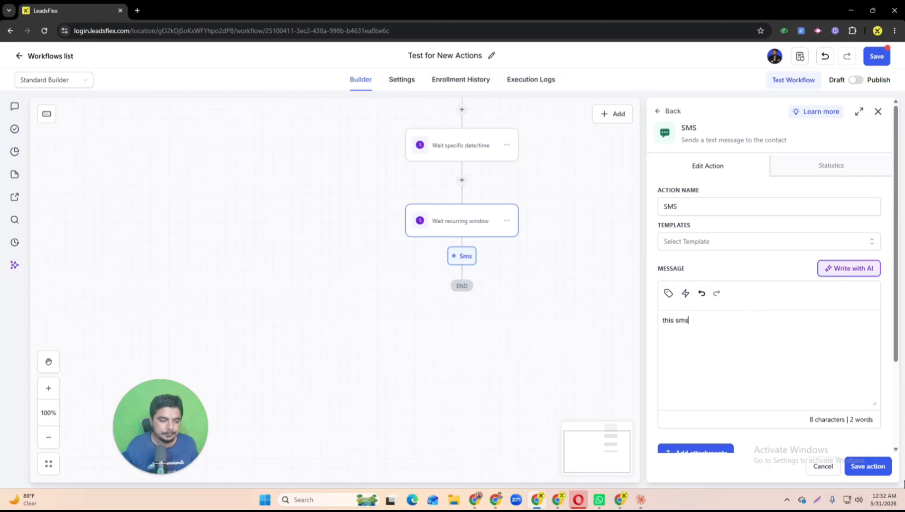
pyautogui.click(885, 471)
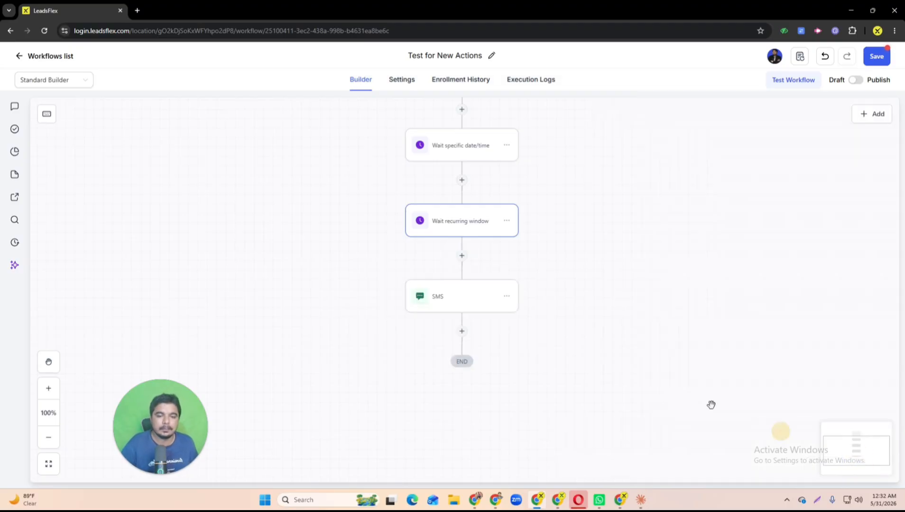
# Step: Set the recurring window wait's time to 09:00:02 AM and save the action
pyautogui.click(445, 233)
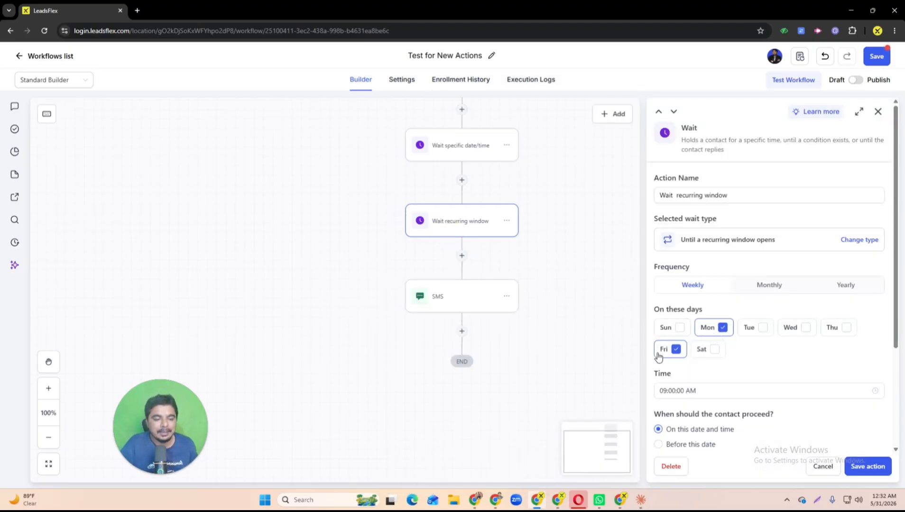
pyautogui.click(679, 390)
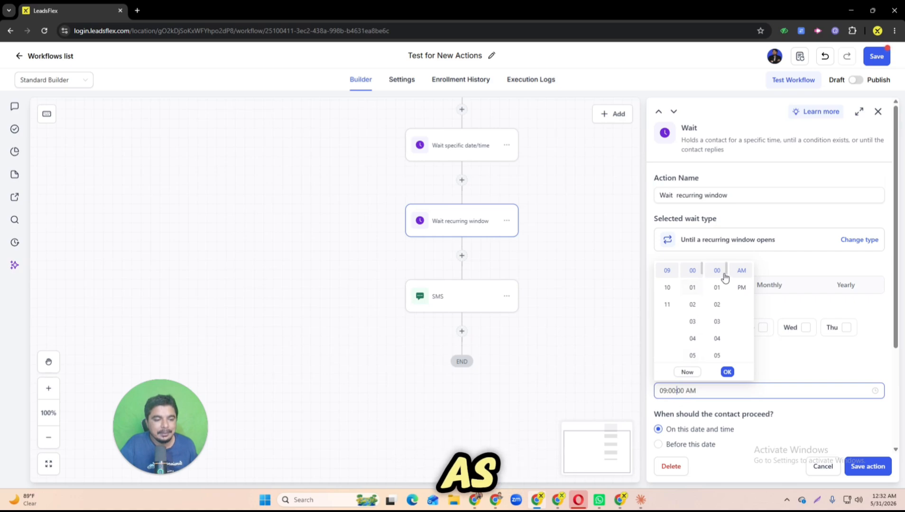
pyautogui.click(716, 305)
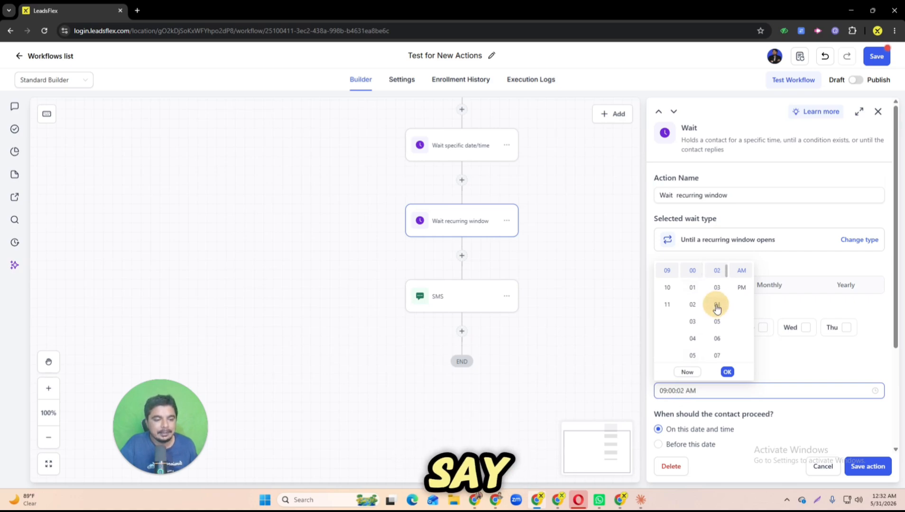
pyautogui.click(726, 372)
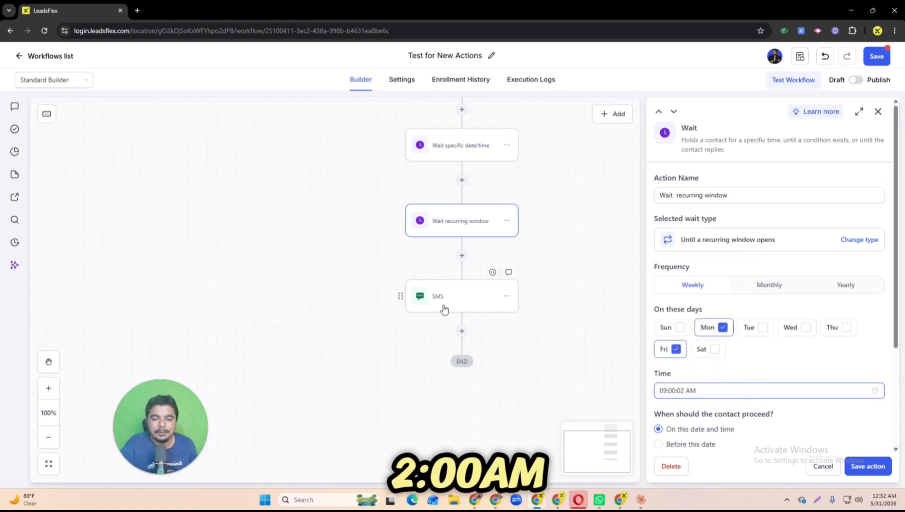
pyautogui.click(865, 465)
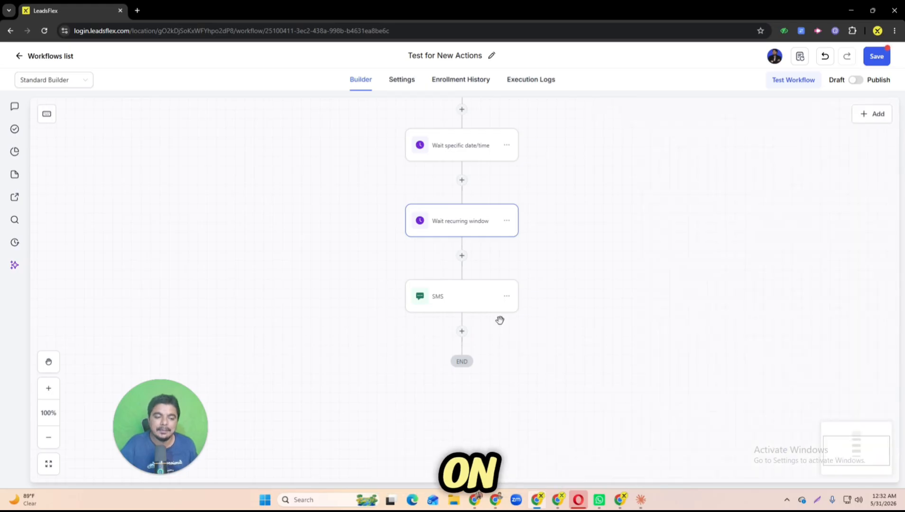
# Step: Switch the recurring window wait to a monthly frequency on day 4 of the month
pyautogui.click(467, 294)
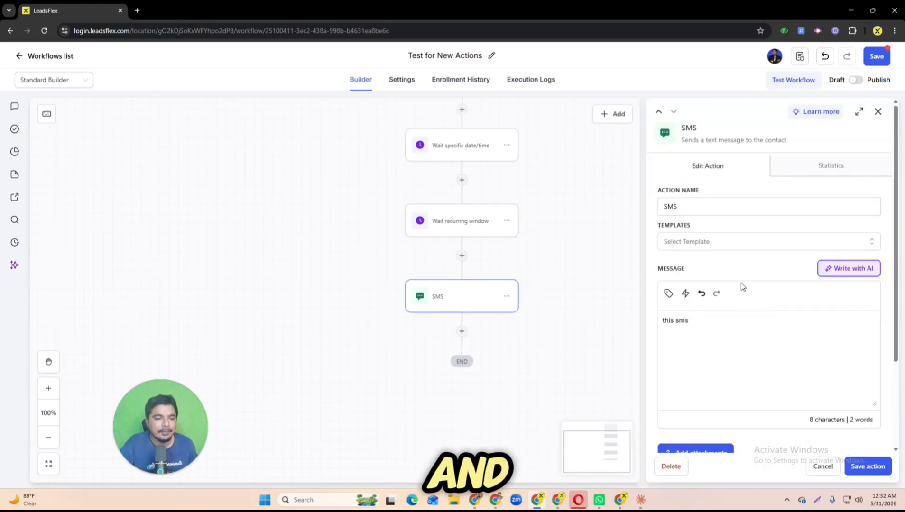
pyautogui.click(478, 225)
pyautogui.click(767, 285)
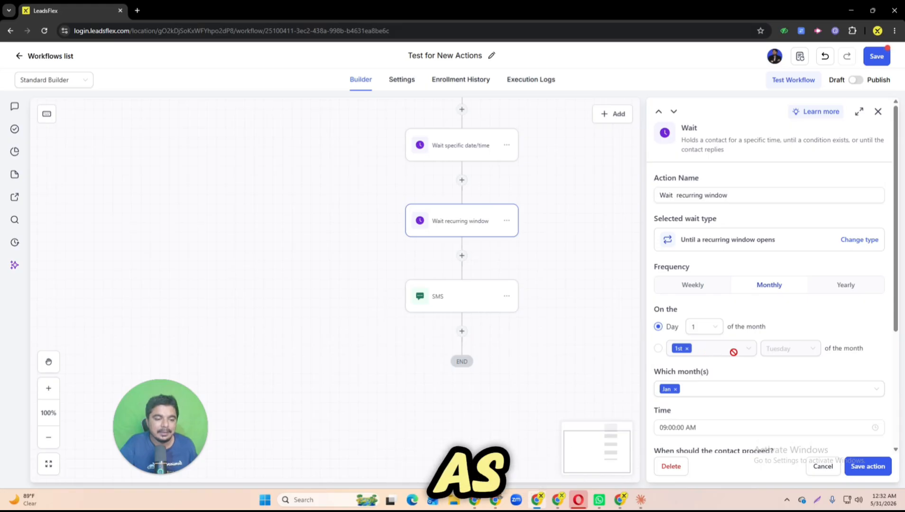
pyautogui.click(706, 328)
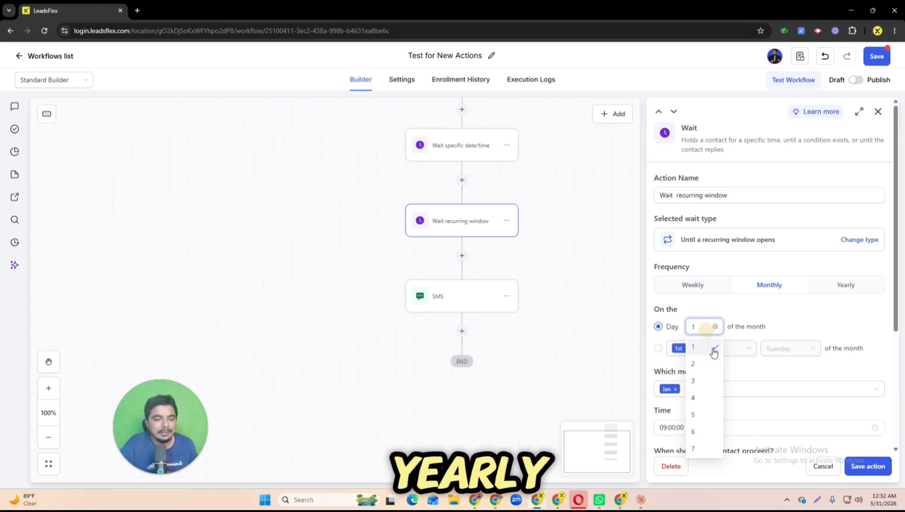
pyautogui.click(696, 395)
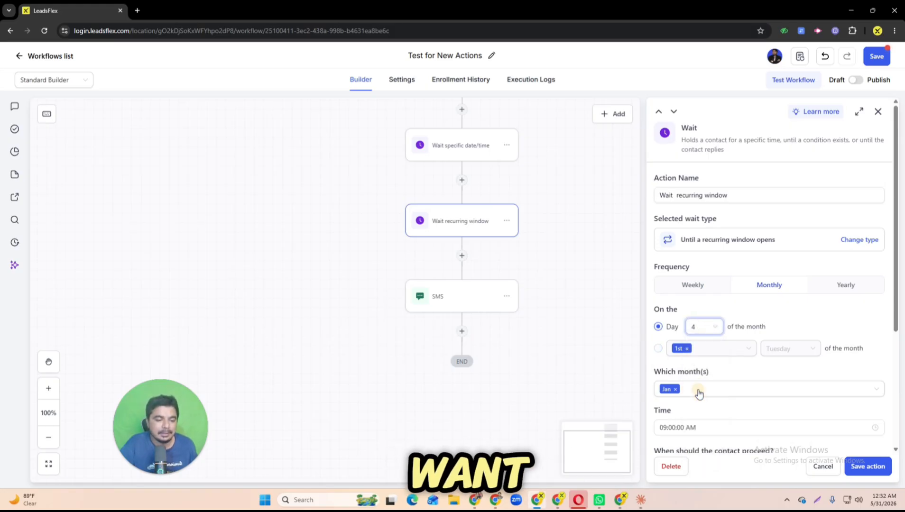
pyautogui.click(792, 347)
# Step: Review the month choices and next scheduled recurrences of the monthly recurring window wait, and save the action
pyautogui.scroll(-1, 785, 320)
pyautogui.scroll(-3, 785, 320)
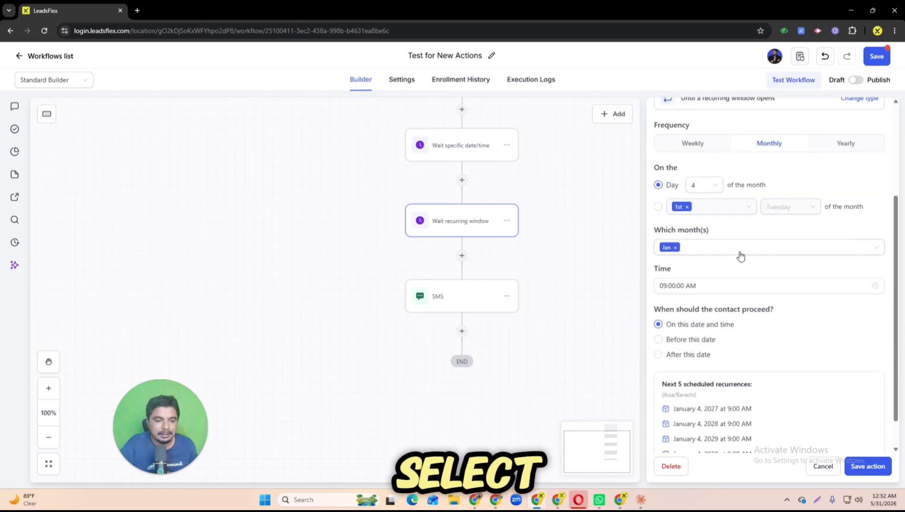
pyautogui.click(706, 249)
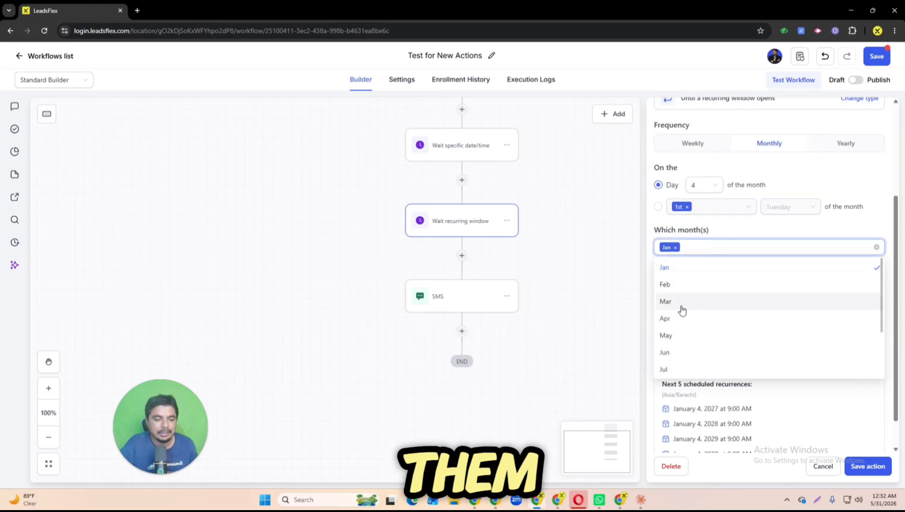
pyautogui.click(747, 222)
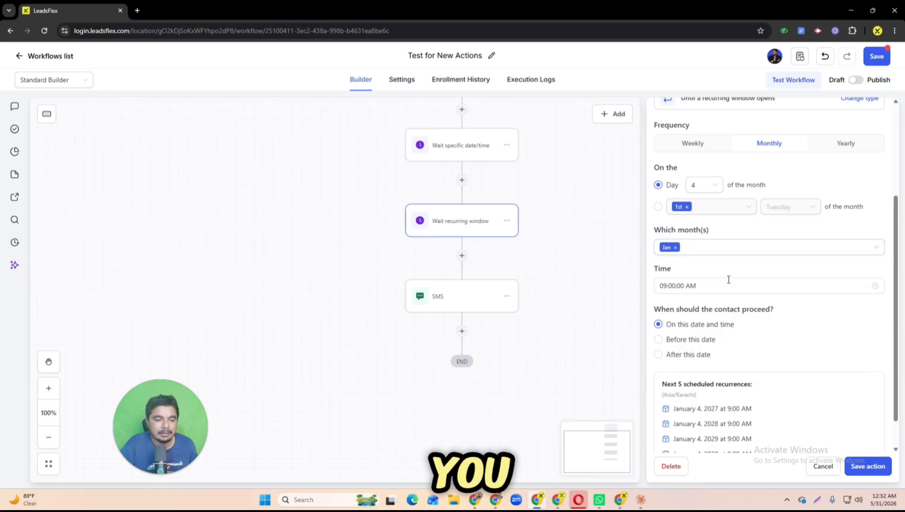
pyautogui.scroll(-1, 702, 353)
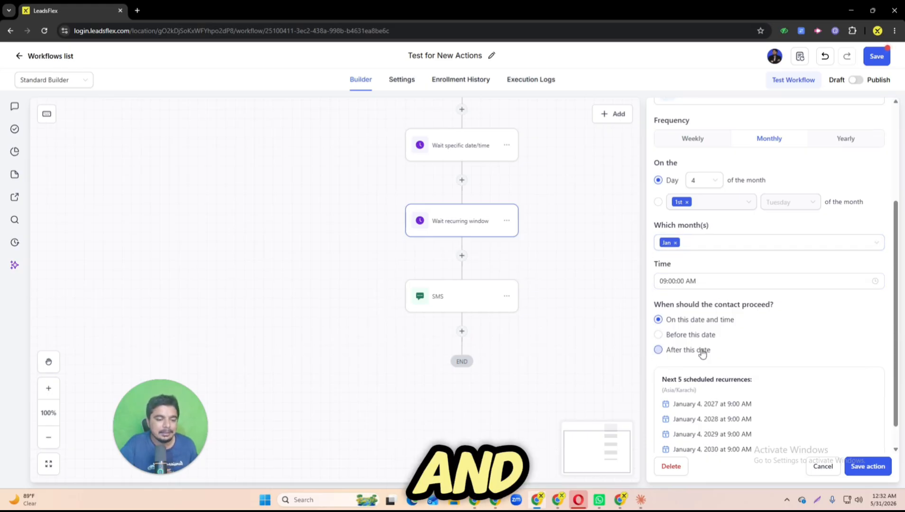
pyautogui.scroll(-1, 702, 353)
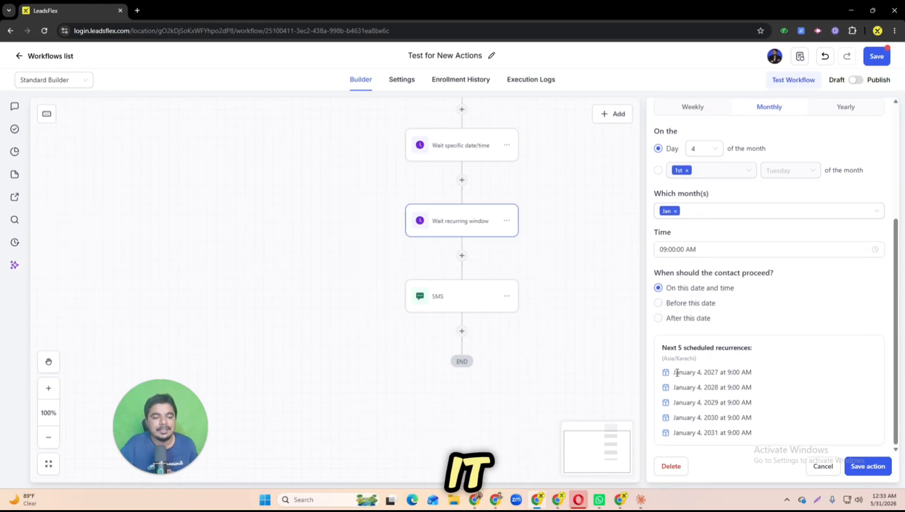
pyautogui.moveTo(674, 373); pyautogui.dragTo(717, 422)
pyautogui.click(710, 433)
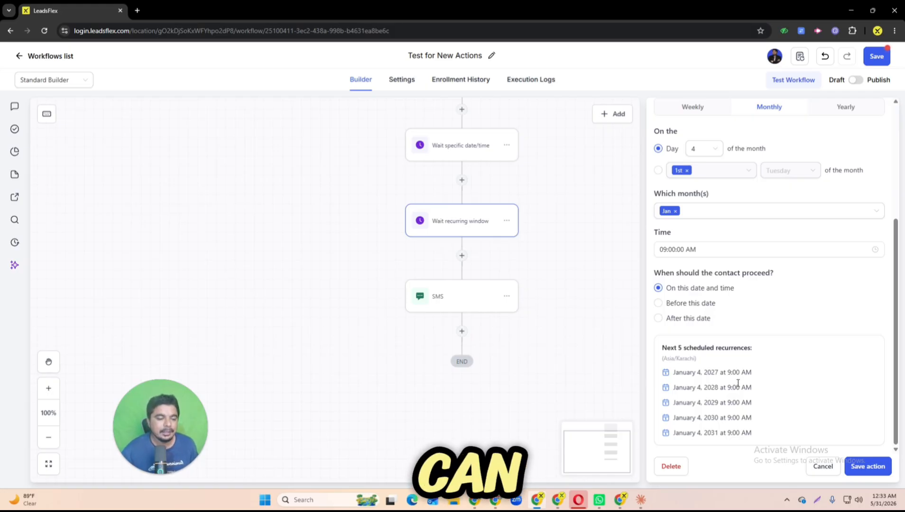
pyautogui.click(866, 465)
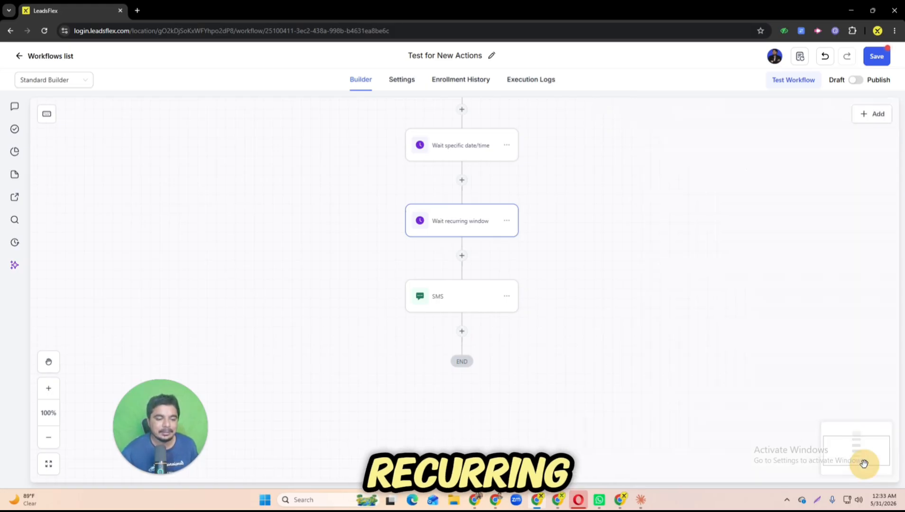
# Step: Add a Wait action after the SMS that waits until a scheduled date/time, using Invoice Due Date and At the scheduled time, and save it
pyautogui.click(462, 332)
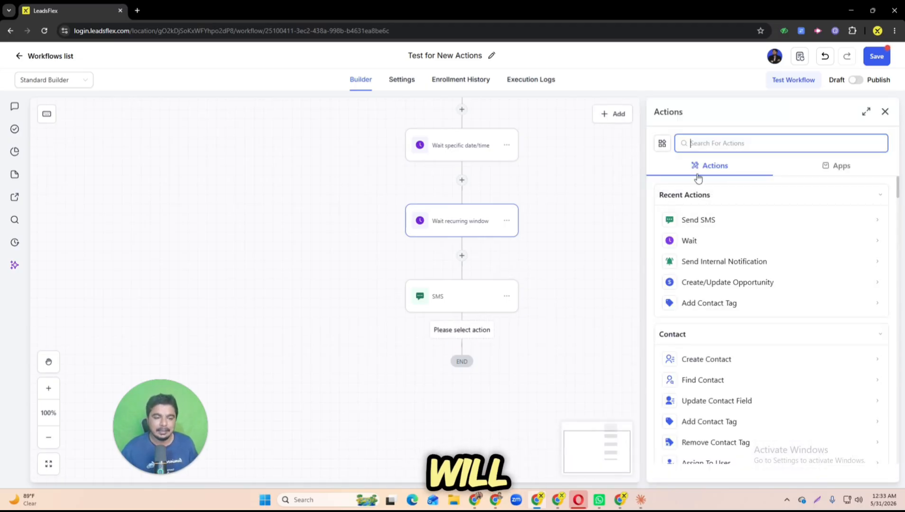
pyautogui.click(689, 240)
pyautogui.scroll(-1, 714, 315)
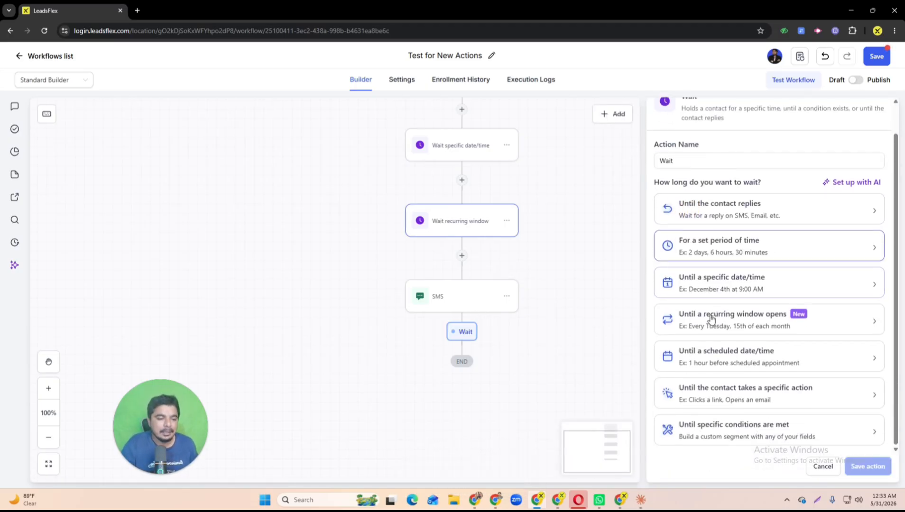
pyautogui.click(701, 361)
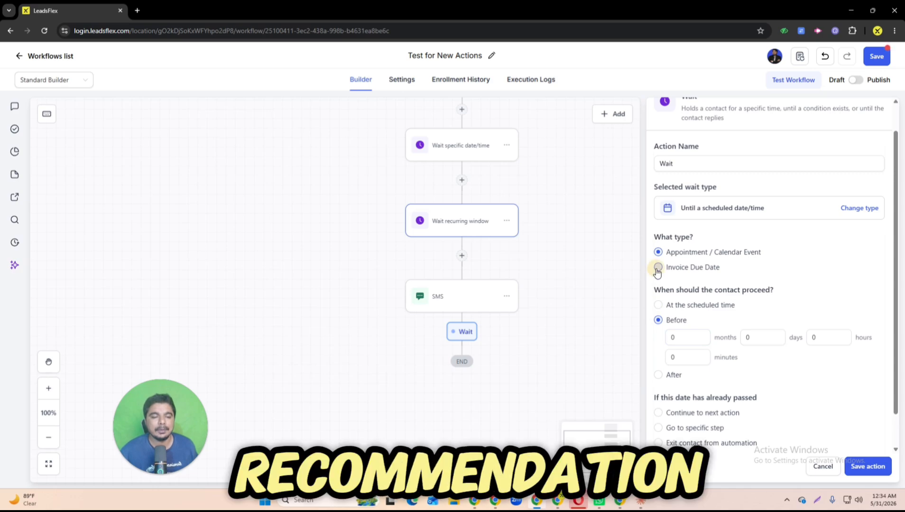
pyautogui.click(696, 268)
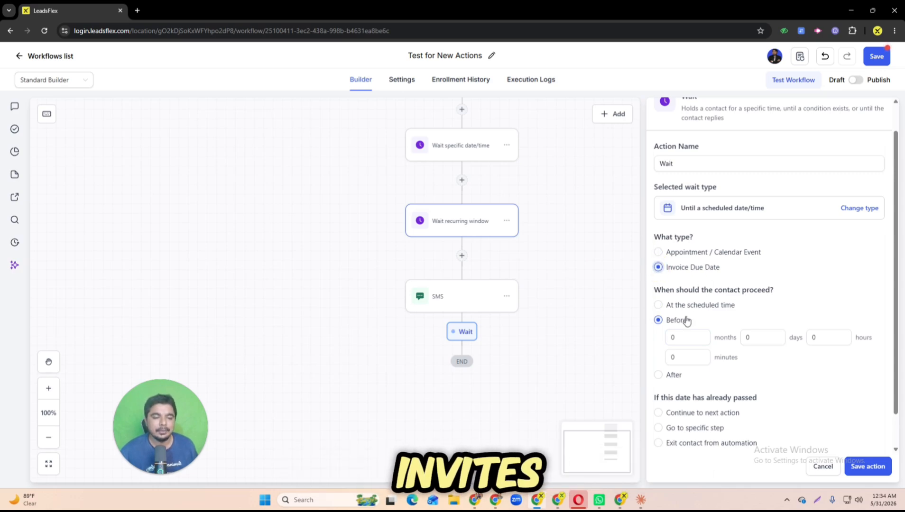
pyautogui.click(657, 306)
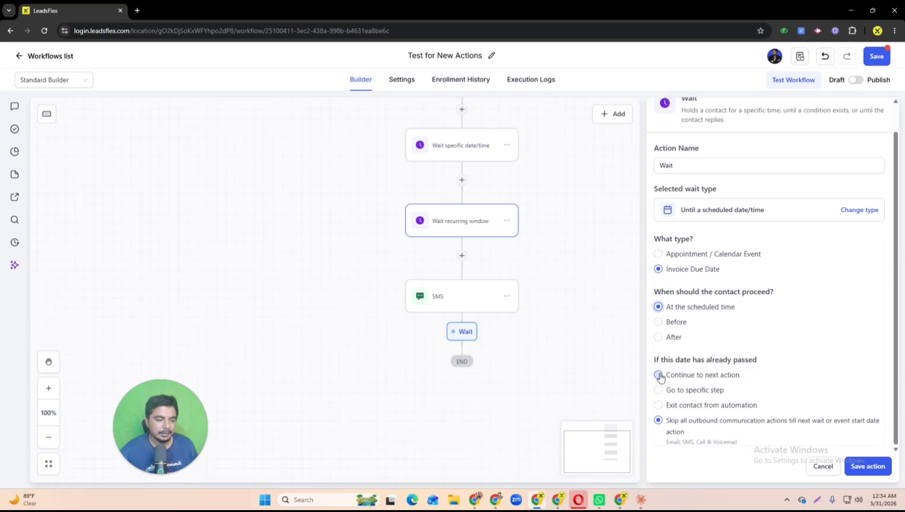
pyautogui.click(876, 467)
# Step: Reselect the last Wait action's type as Until a scheduled date/time, choose Invoice Due Date and save the action
pyautogui.click(466, 379)
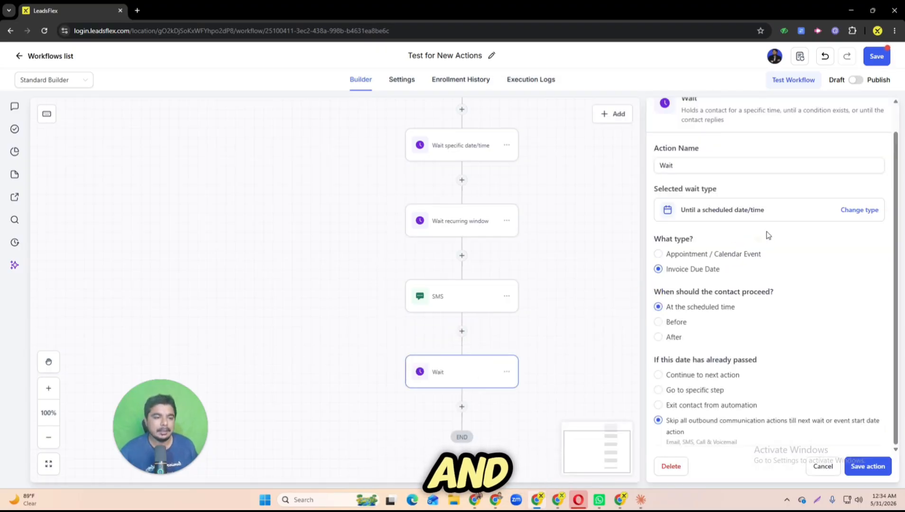
pyautogui.click(859, 210)
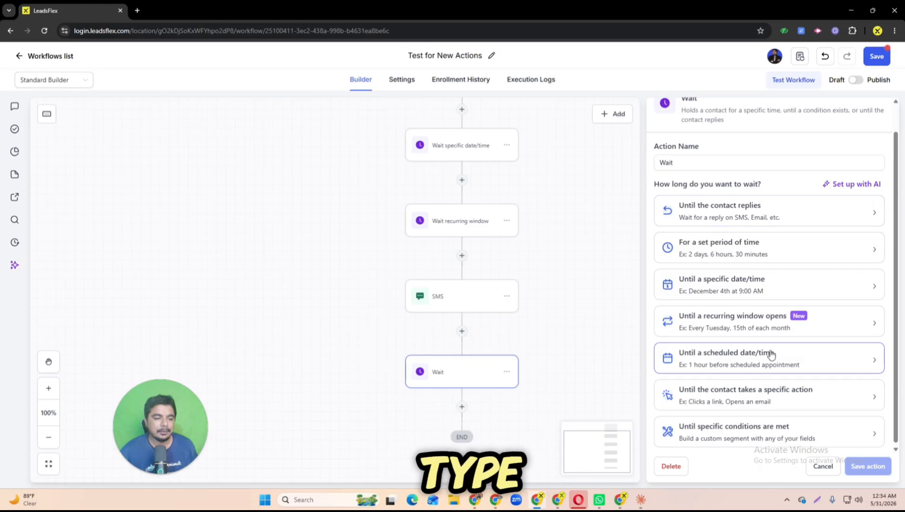
pyautogui.scroll(1, 669, 190)
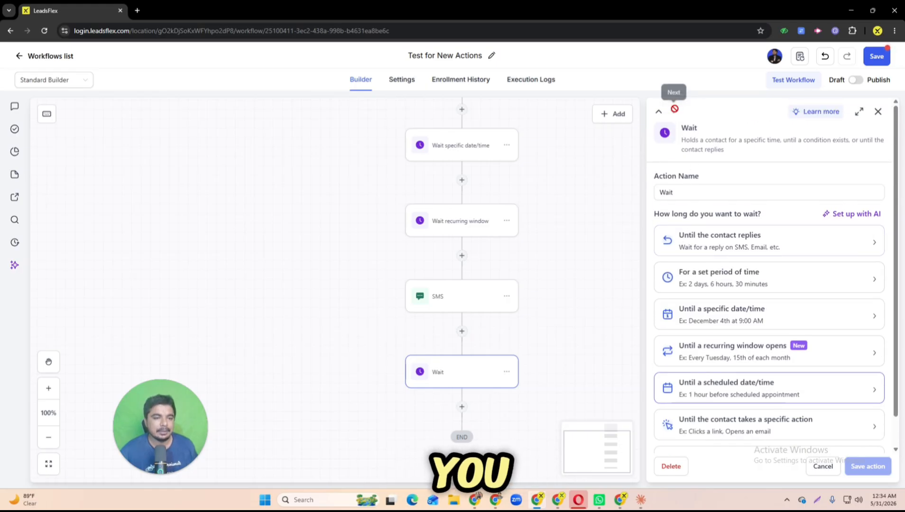
pyautogui.click(711, 389)
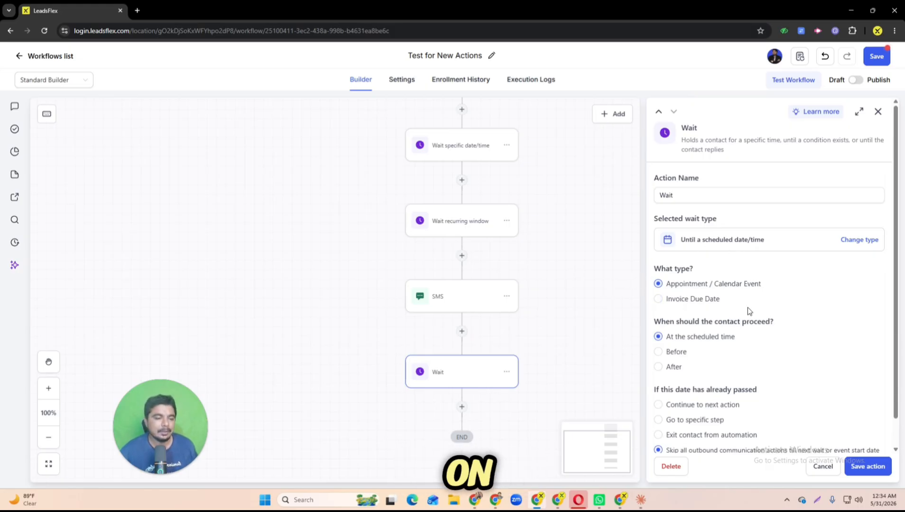
pyautogui.scroll(-1, 735, 370)
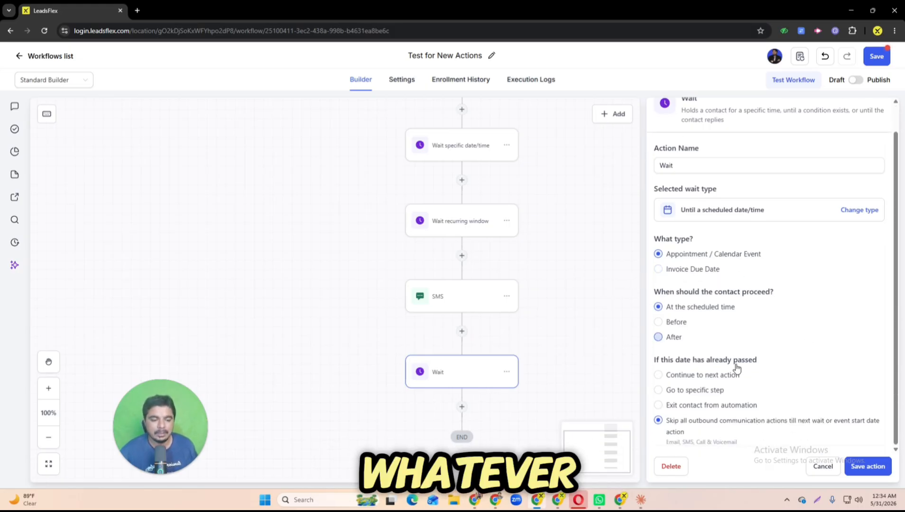
pyautogui.click(658, 269)
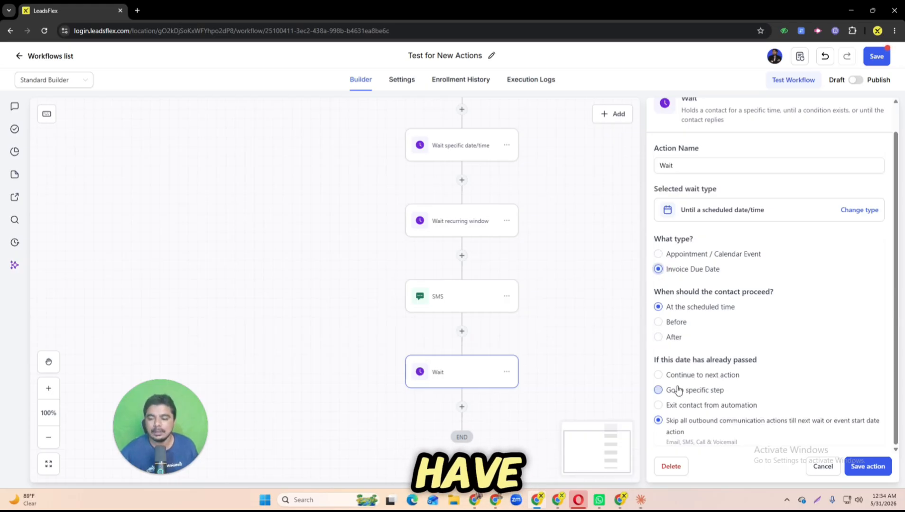
pyautogui.click(874, 467)
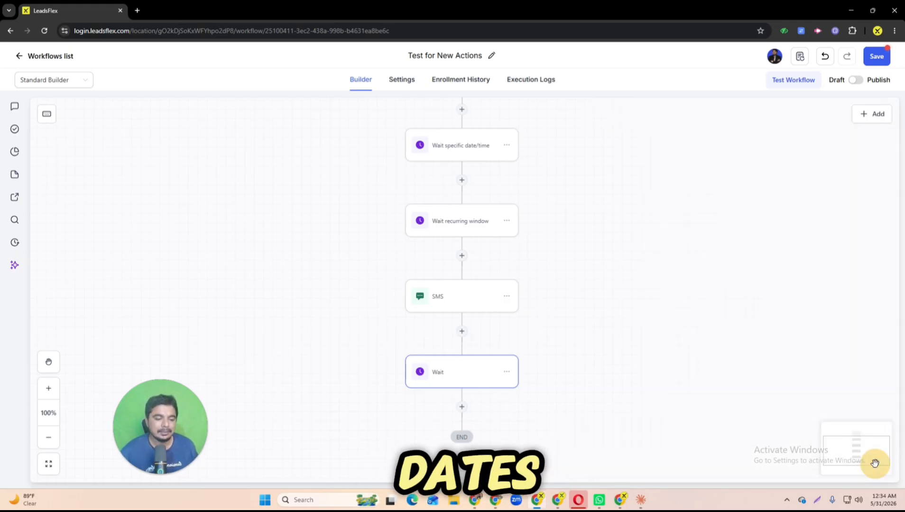
pyautogui.click(462, 409)
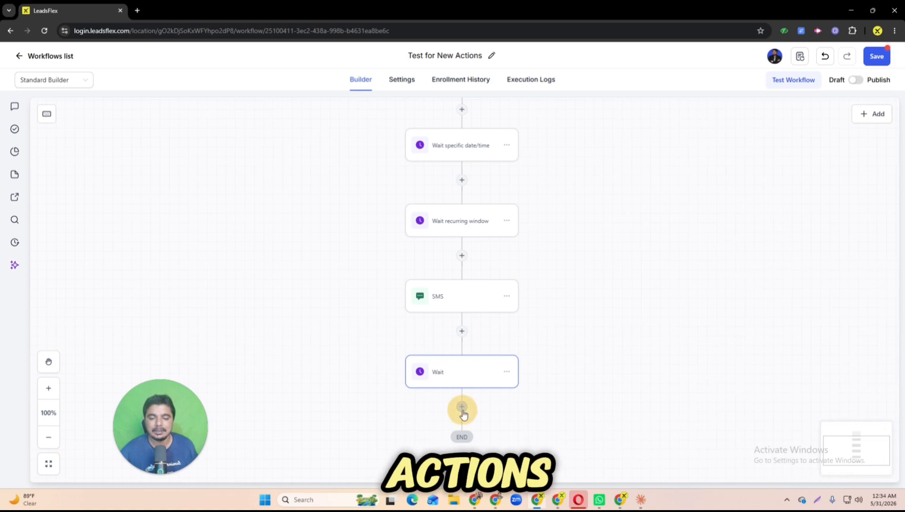
pyautogui.click(693, 220)
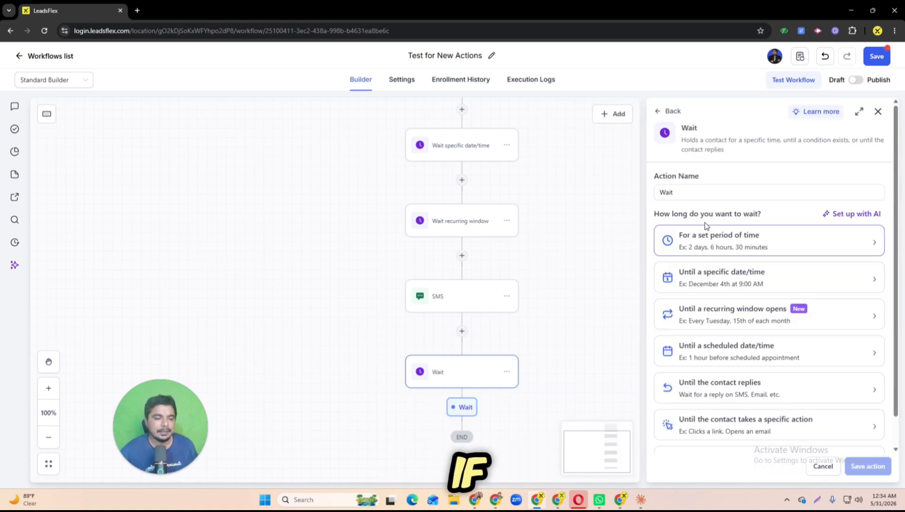
pyautogui.scroll(-1, 723, 375)
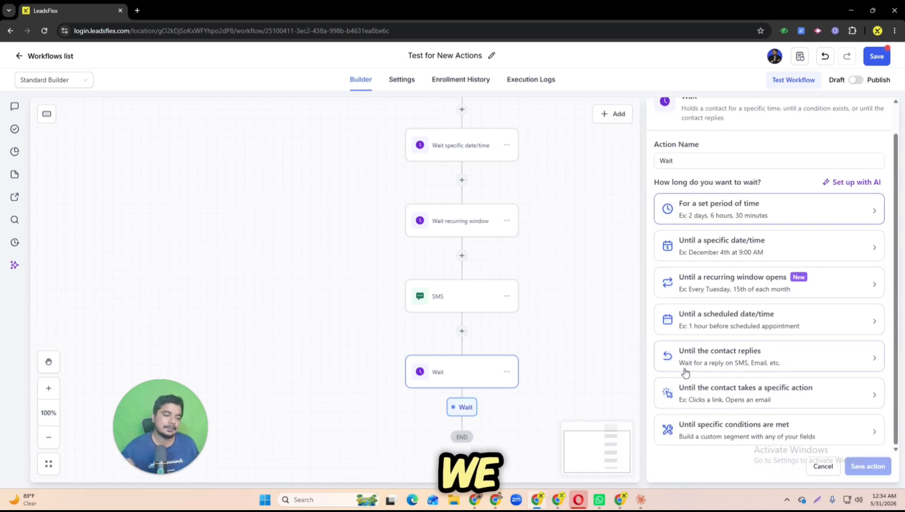
pyautogui.click(729, 360)
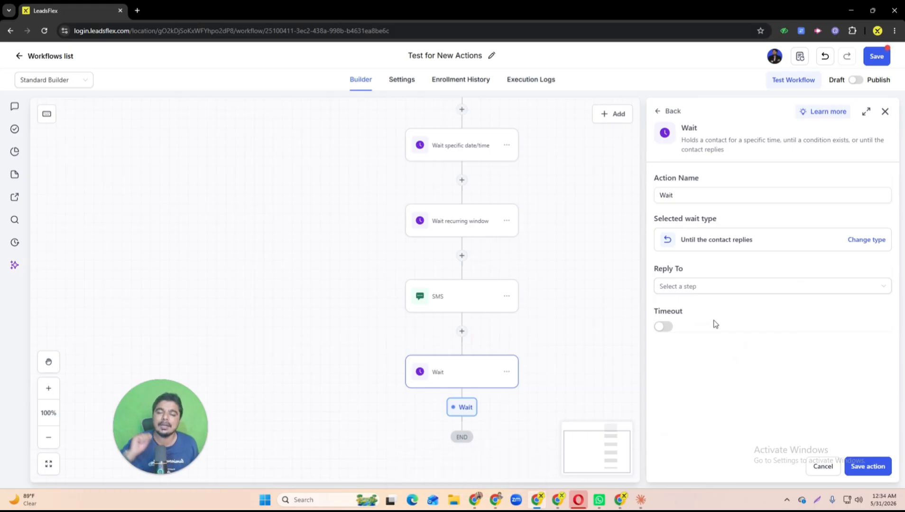
pyautogui.click(702, 290)
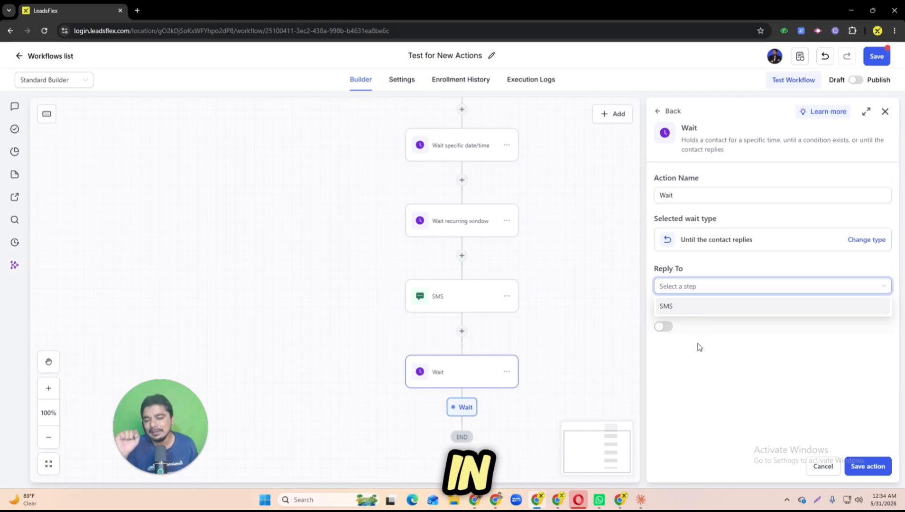
# Step: Rename the SMS action after the recurring window wait to "SMS 1" and save it
pyautogui.rightClick(463, 303)
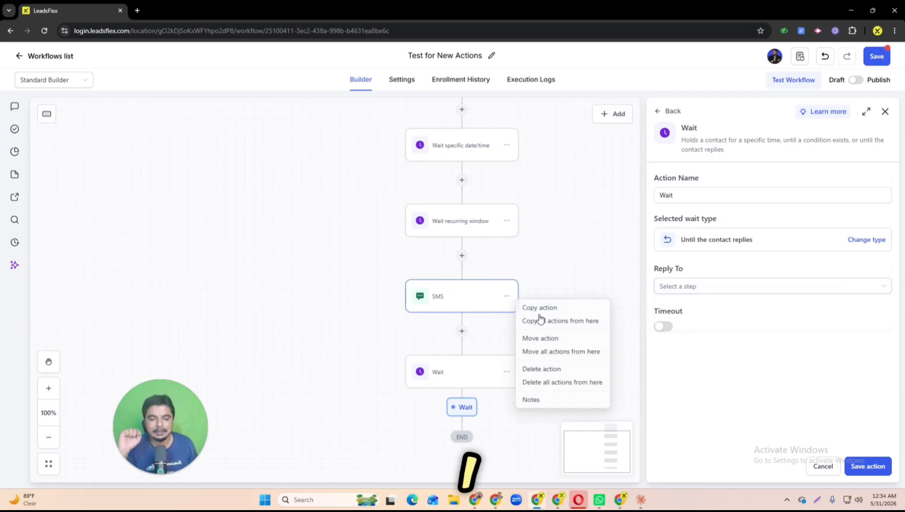
pyautogui.click(484, 300)
pyautogui.click(513, 295)
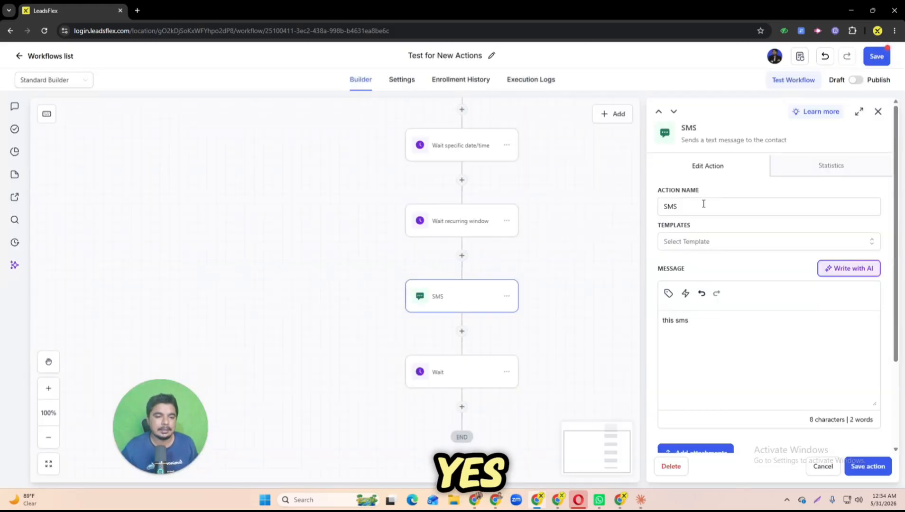
pyautogui.click(696, 209)
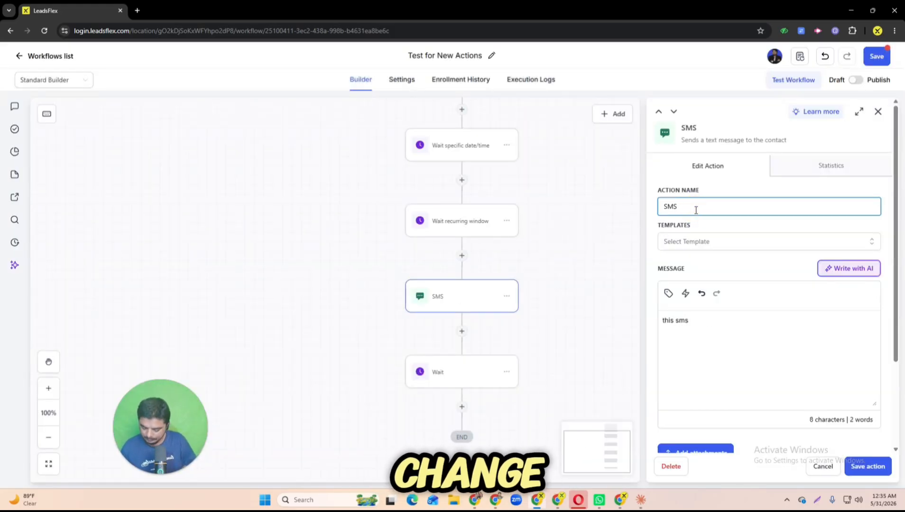
pyautogui.click(874, 465)
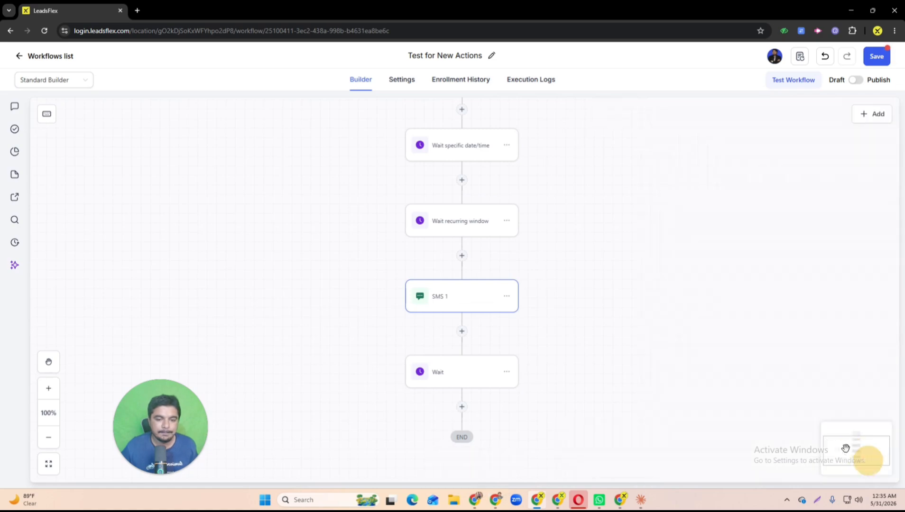
# Step: Insert an SMS action named "SMS 02" with a short test message between the specific date/time wait and the recurring window wait, and save it
pyautogui.click(462, 180)
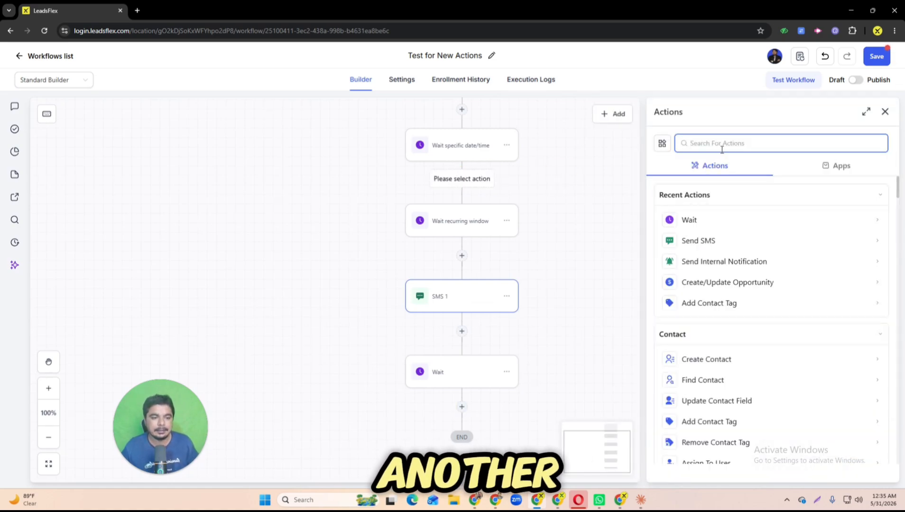
pyautogui.write('as')
pyautogui.click(705, 238)
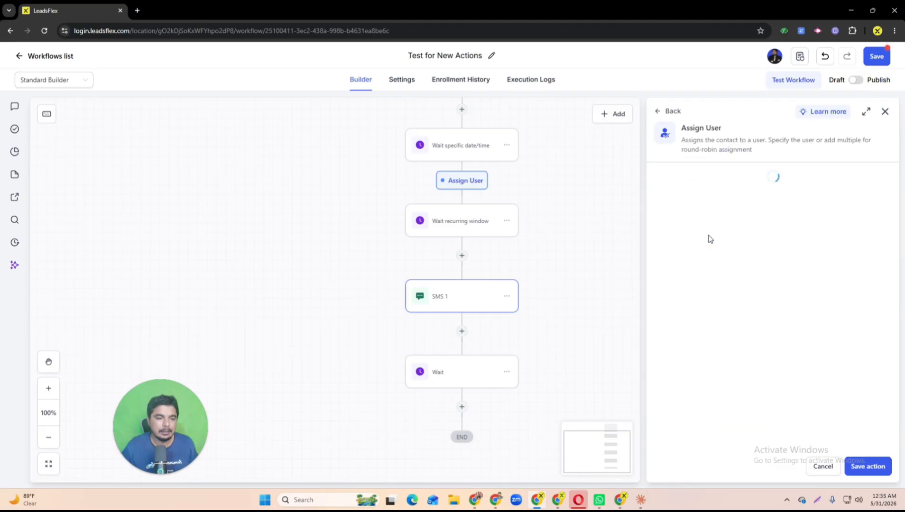
pyautogui.click(657, 112)
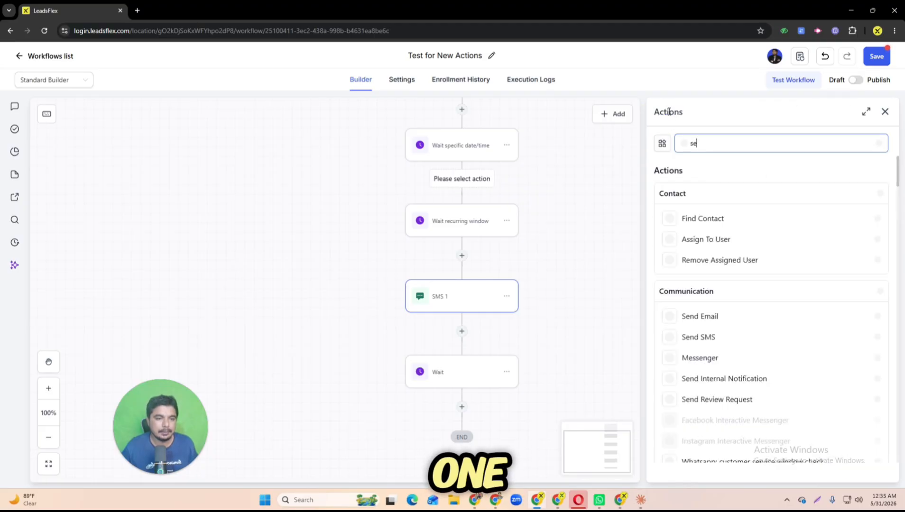
pyautogui.click(698, 337)
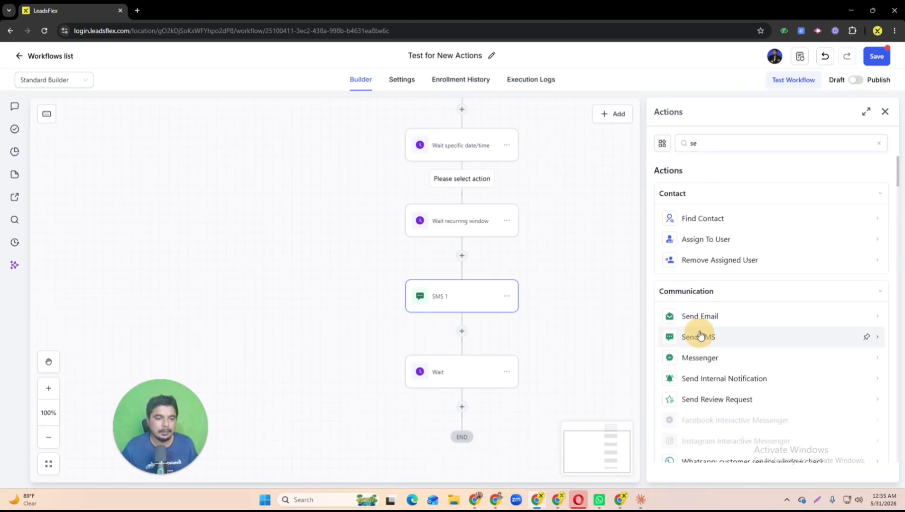
pyautogui.click(710, 209)
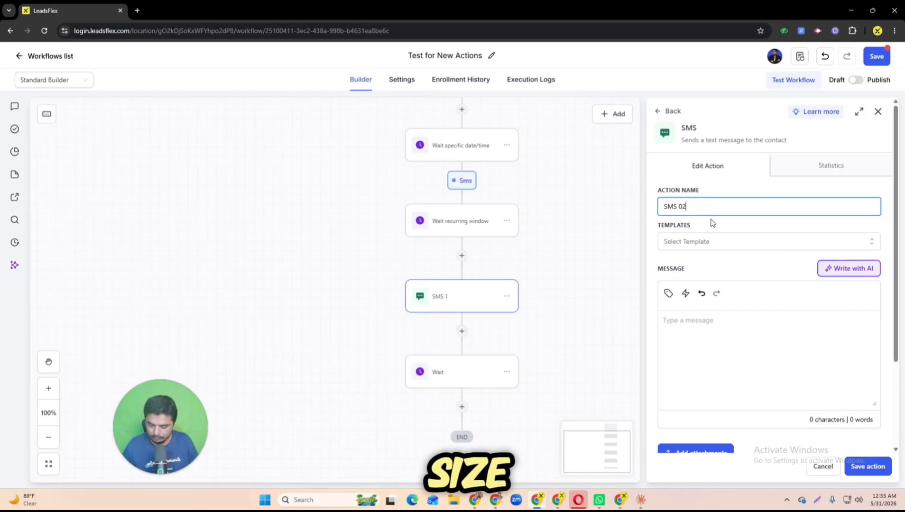
pyautogui.click(868, 466)
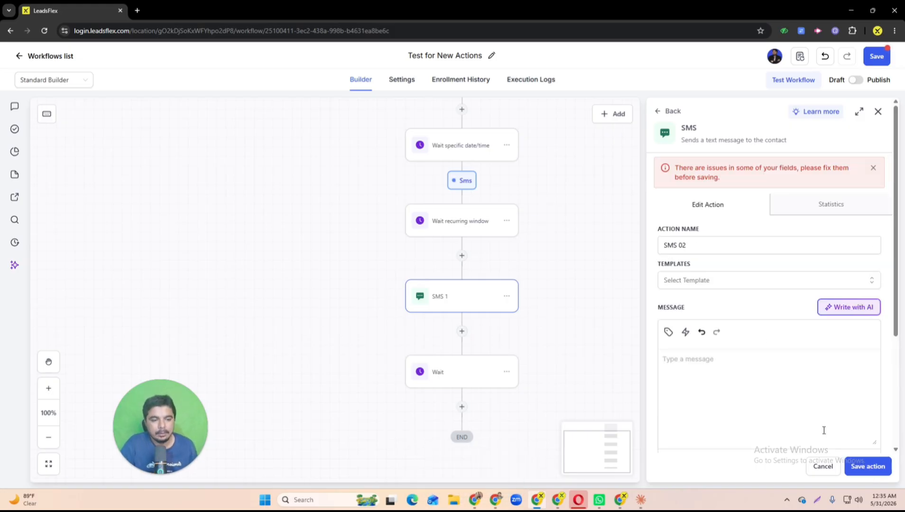
pyautogui.click(765, 394)
pyautogui.write('test')
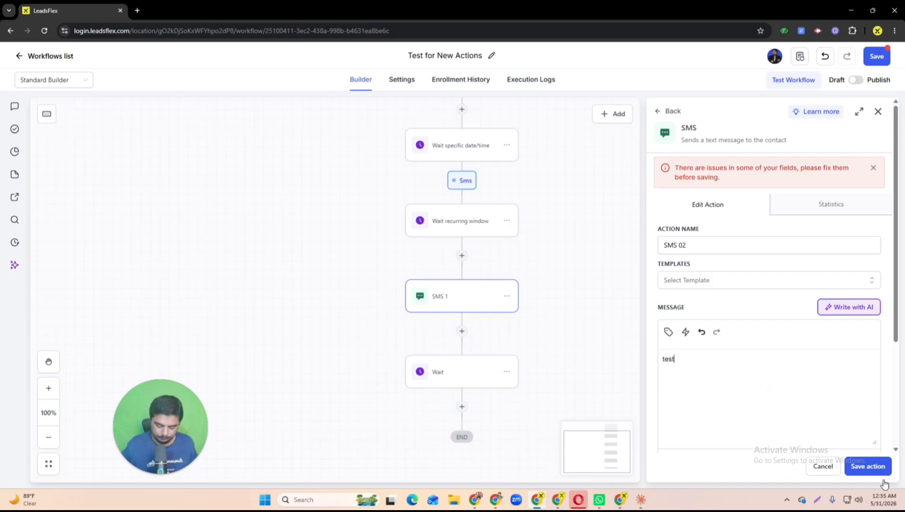
pyautogui.click(856, 466)
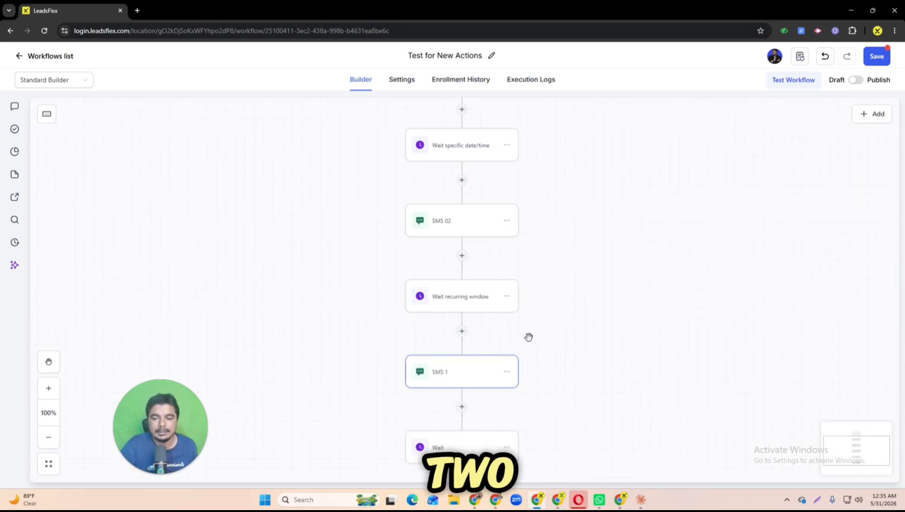
# Step: Add a Wait action at the end of the workflow that waits until the contact replies to SMS 02, and save it
pyautogui.click(455, 451)
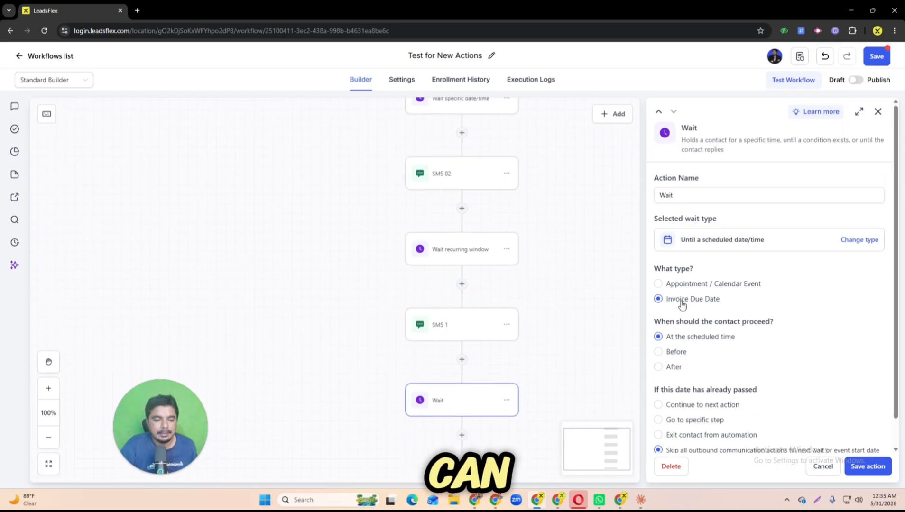
pyautogui.click(463, 436)
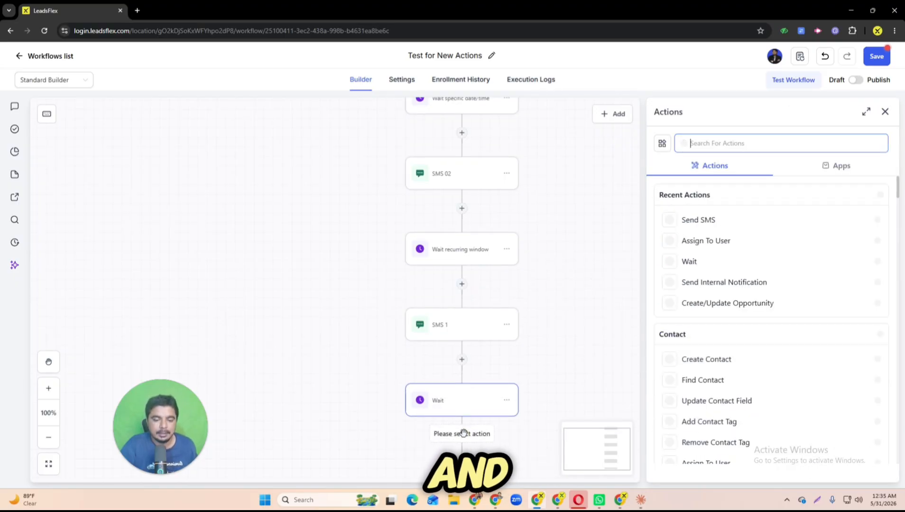
pyautogui.click(699, 265)
pyautogui.click(744, 387)
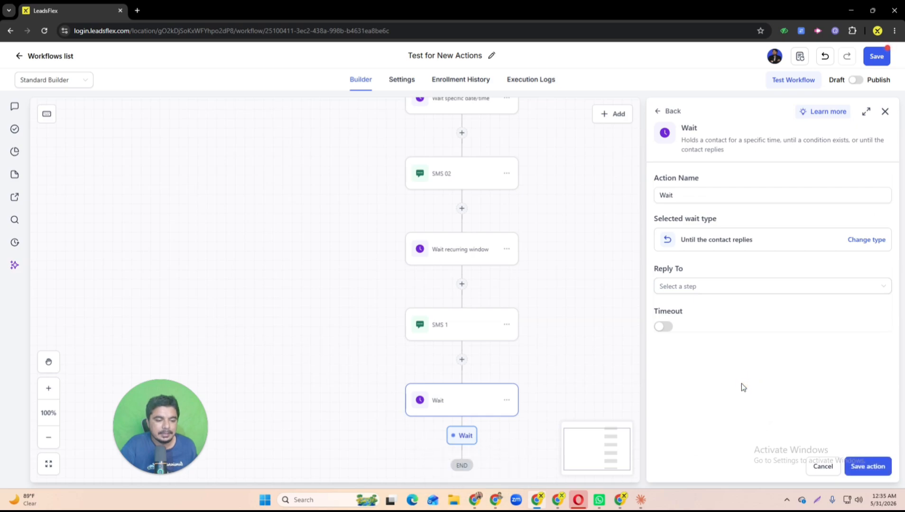
pyautogui.click(678, 288)
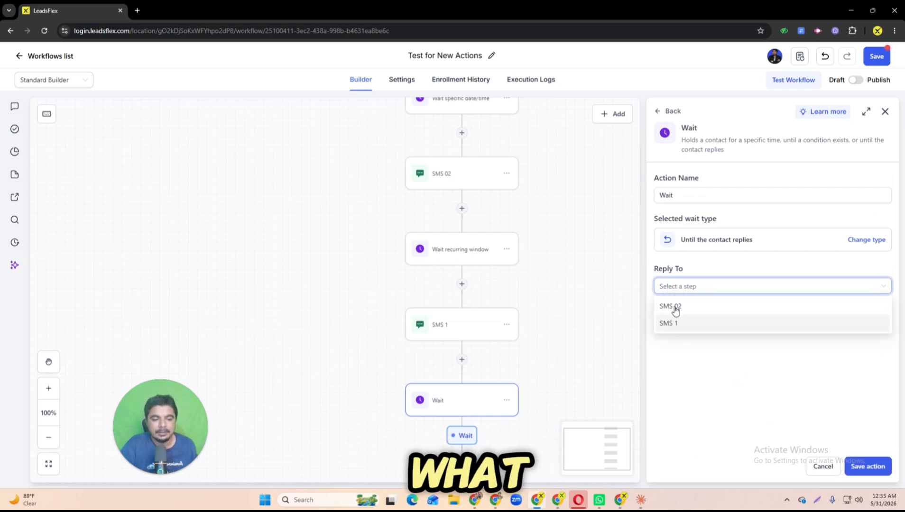
pyautogui.click(680, 308)
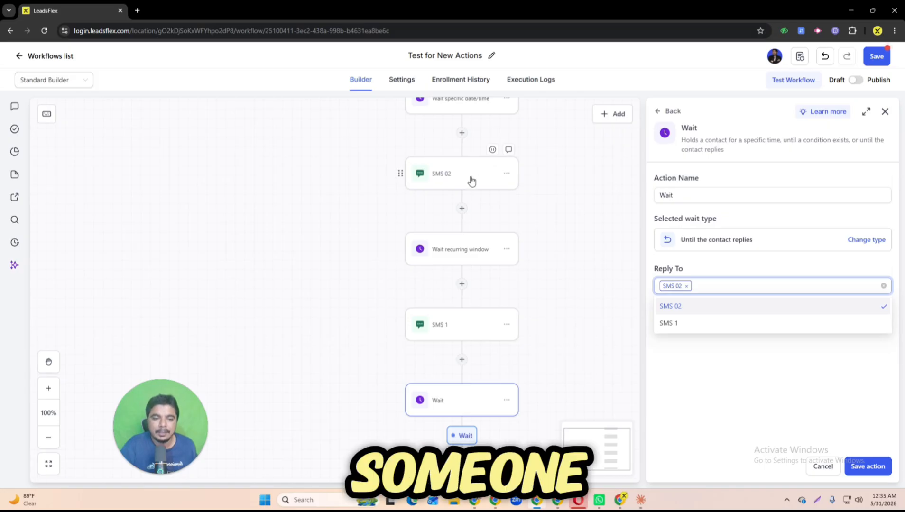
pyautogui.click(746, 392)
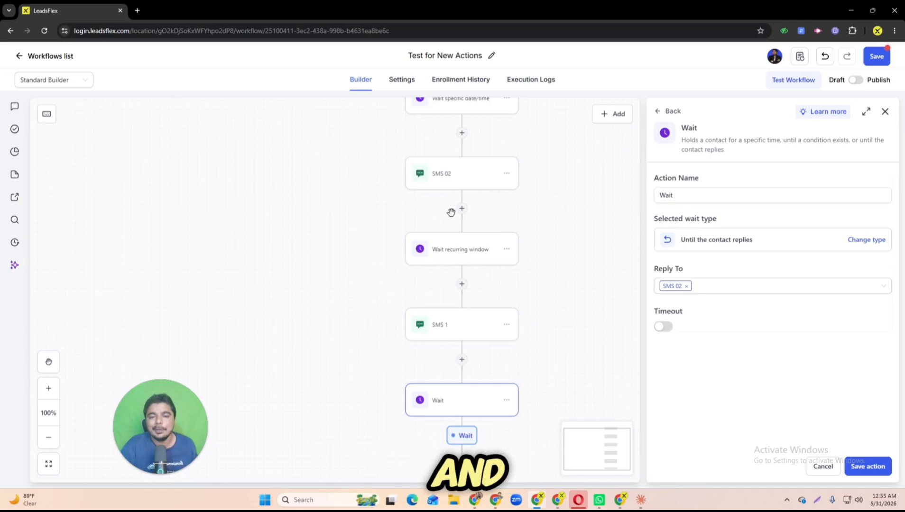
pyautogui.click(865, 466)
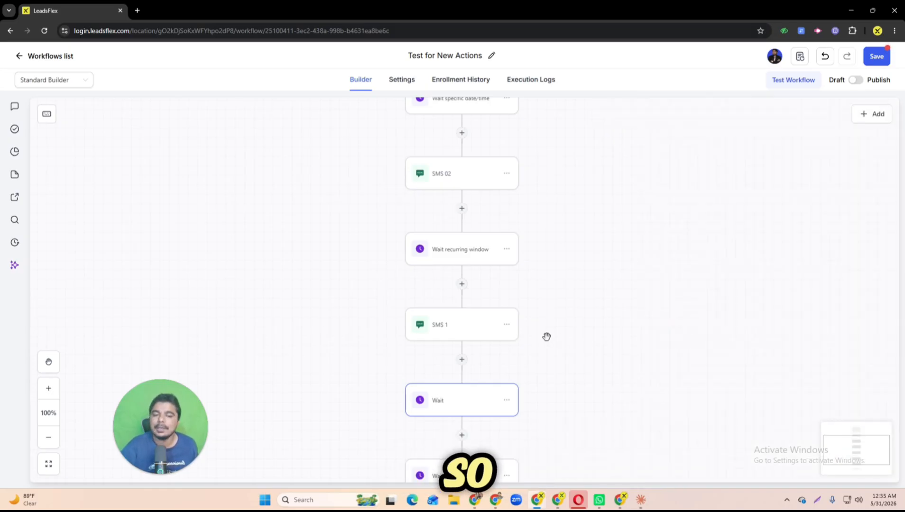
# Step: Add another Wait action at the end of the workflow, set to wait until the contact takes a specific action
pyautogui.moveTo(596, 405); pyautogui.dragTo(592, 232)
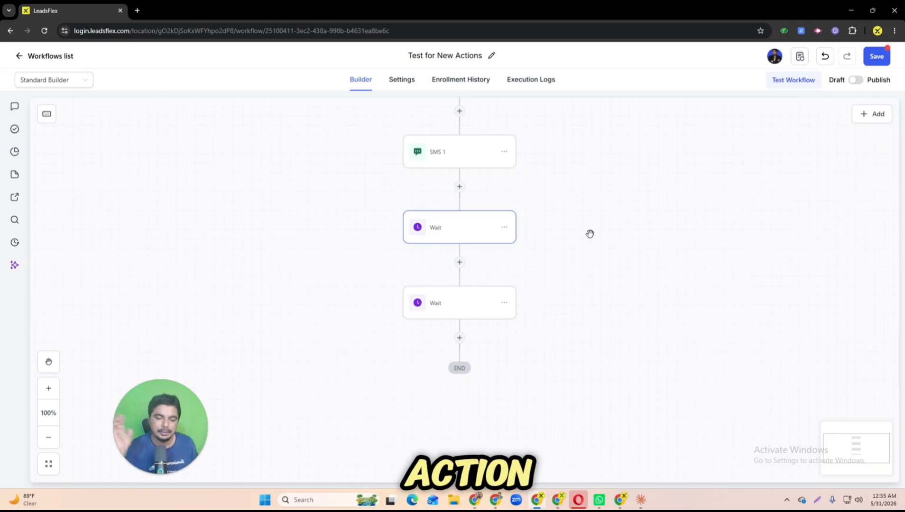
pyautogui.click(460, 340)
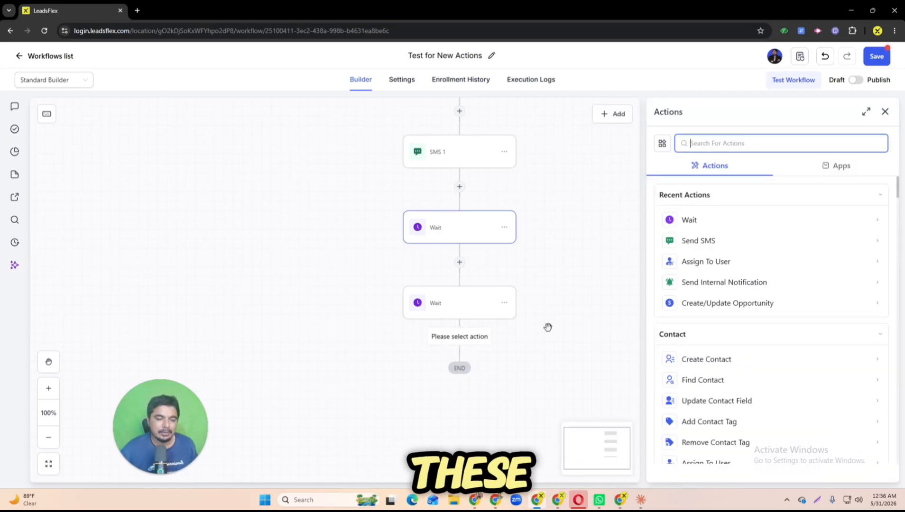
pyautogui.click(689, 223)
pyautogui.scroll(-1, 715, 350)
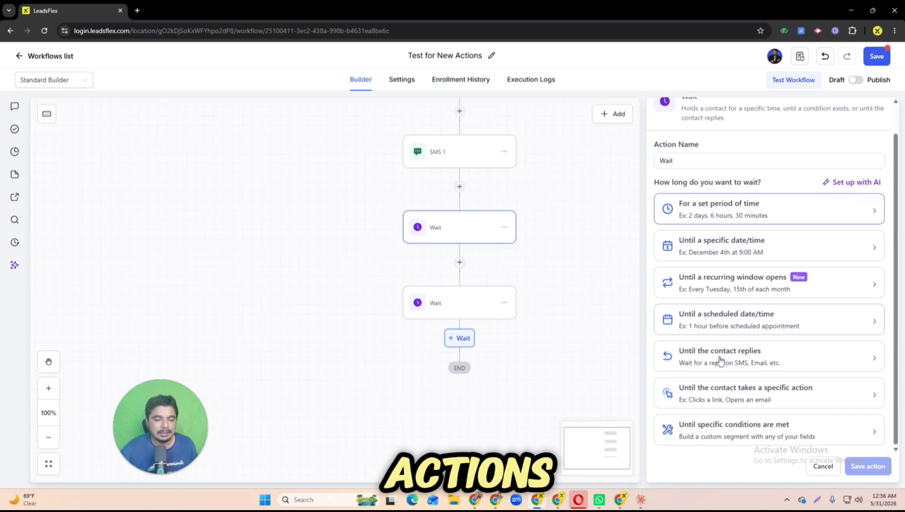
pyautogui.click(749, 396)
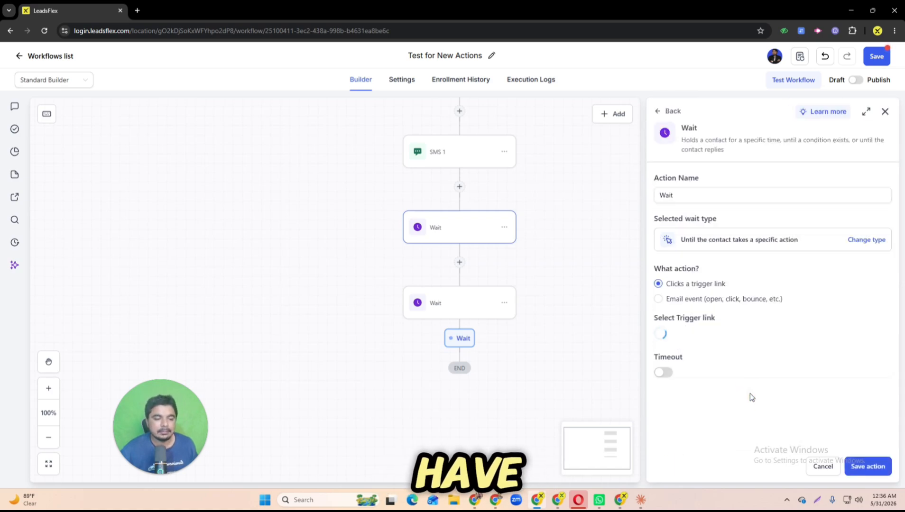
# Step: Review the trigger link, email step and email event choices, and try to save the wait with Clicks a trigger link
pyautogui.click(702, 340)
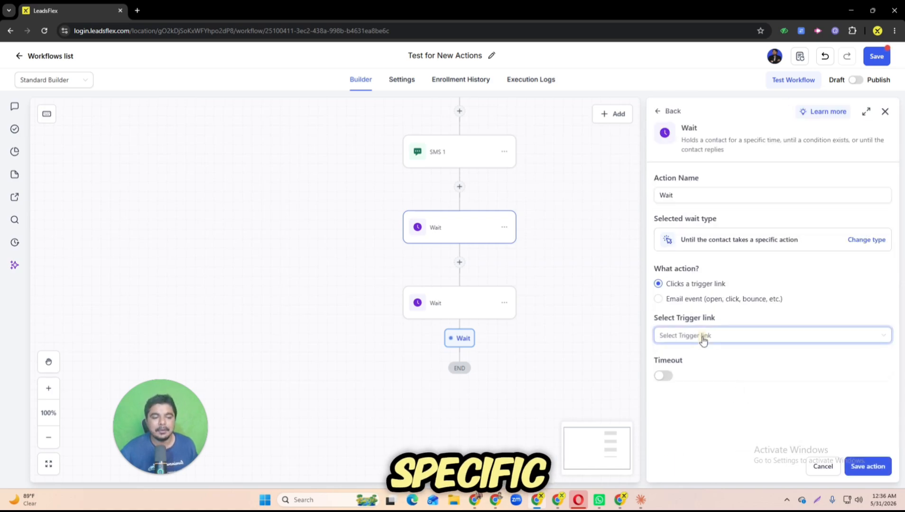
pyautogui.click(658, 299)
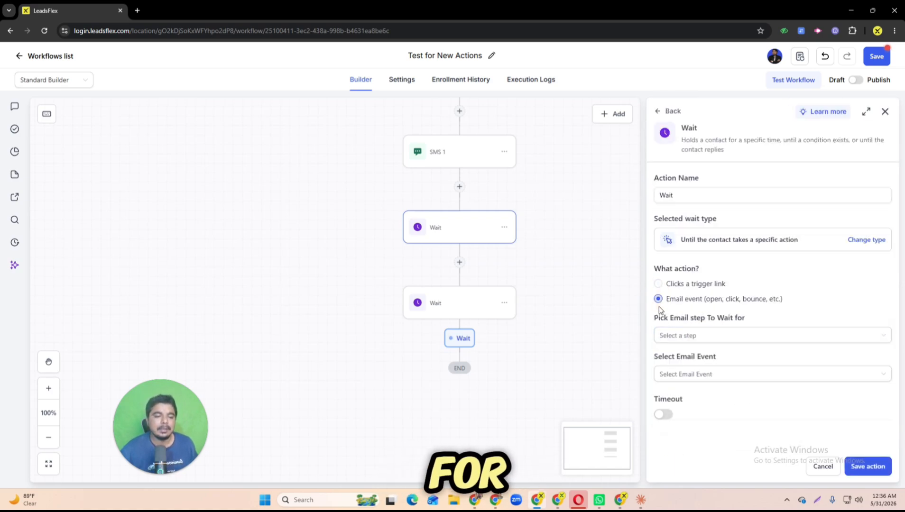
pyautogui.click(680, 337)
pyautogui.click(692, 406)
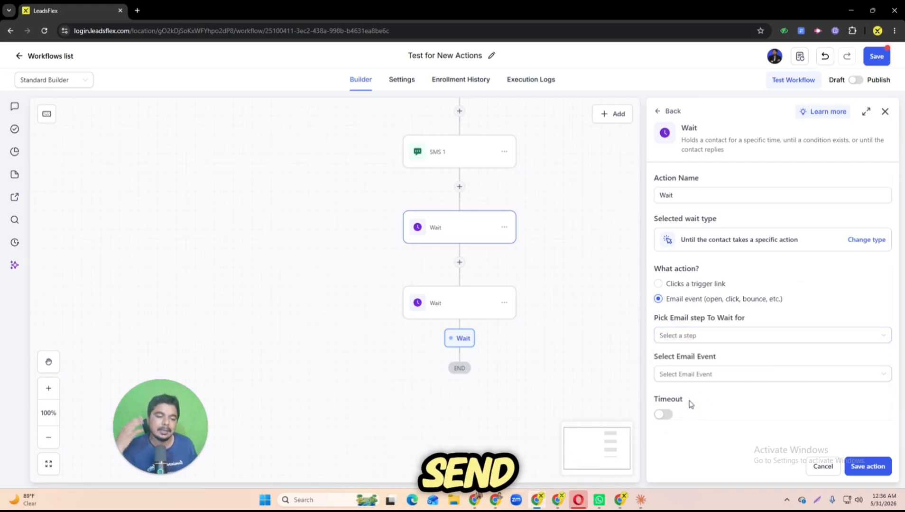
pyautogui.click(687, 374)
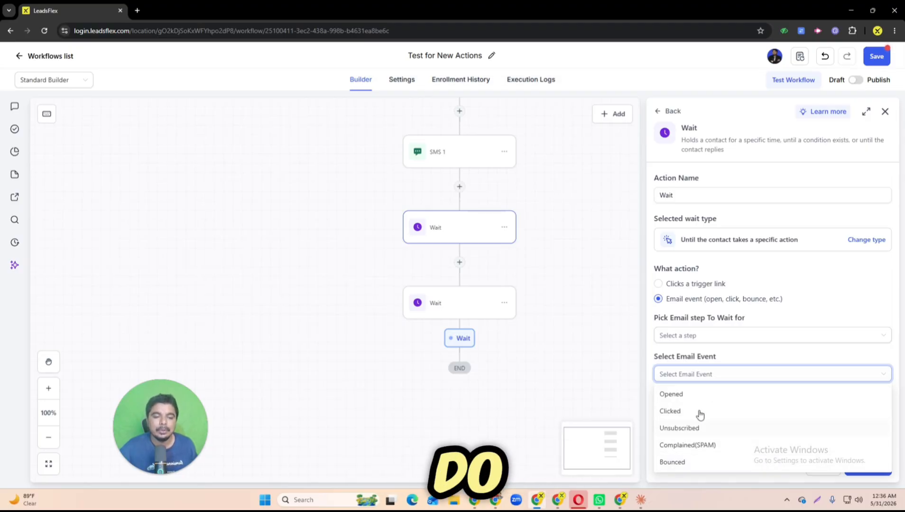
pyautogui.click(657, 283)
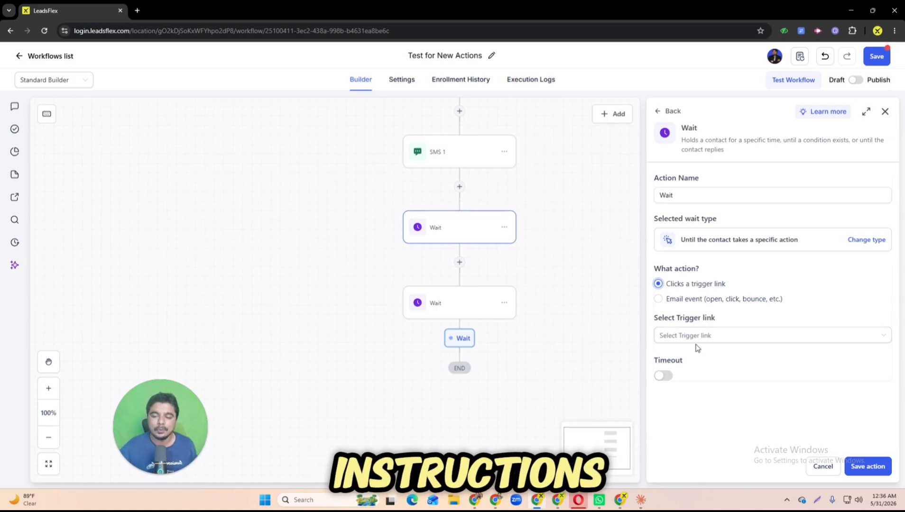
pyautogui.click(863, 466)
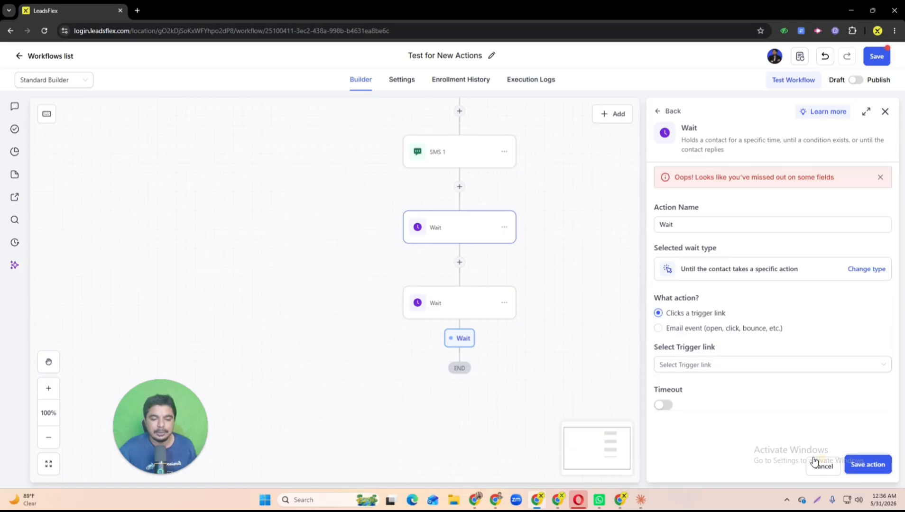
# Step: Try to save the wait with Email event as its action and Opened as the email event
pyautogui.click(658, 328)
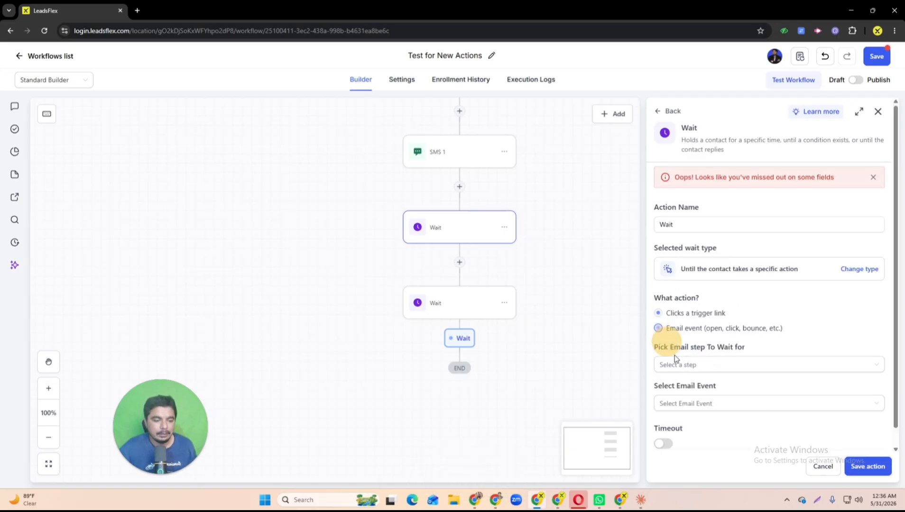
pyautogui.click(679, 370)
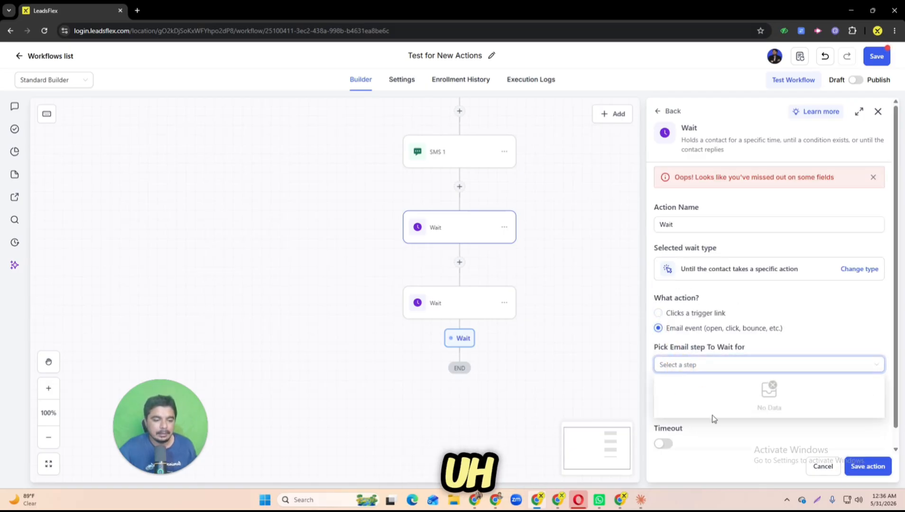
pyautogui.click(706, 432)
pyautogui.click(697, 403)
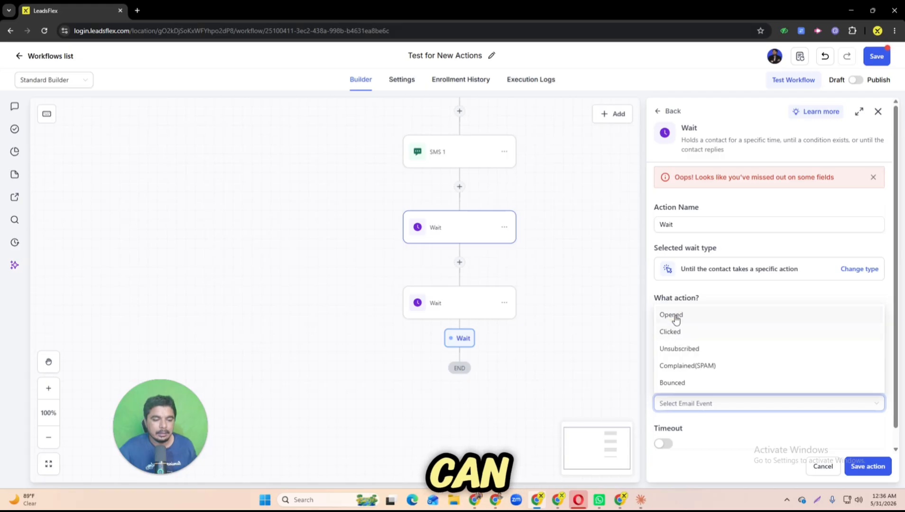
pyautogui.click(675, 315)
pyautogui.click(861, 464)
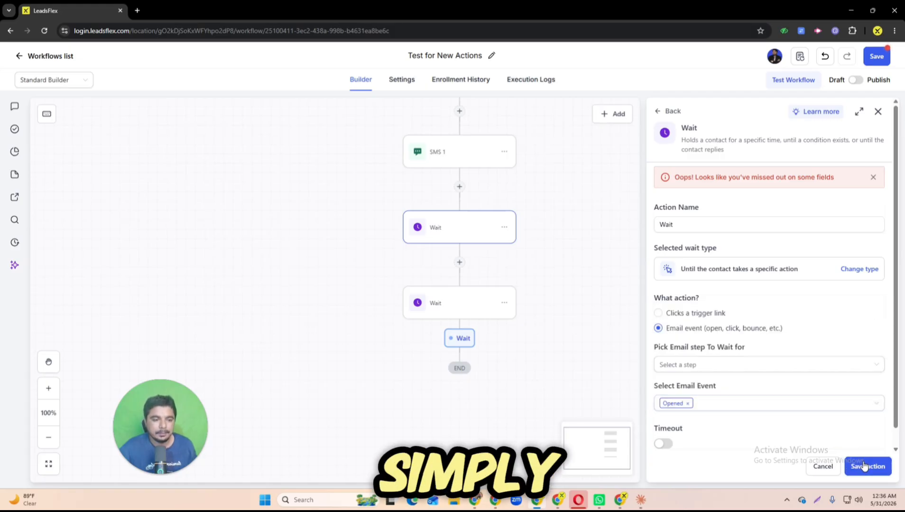
# Step: Set the wait's action to Clicks a trigger link with the Book Demo Call link, and save it
pyautogui.click(662, 315)
pyautogui.click(687, 364)
pyautogui.click(690, 386)
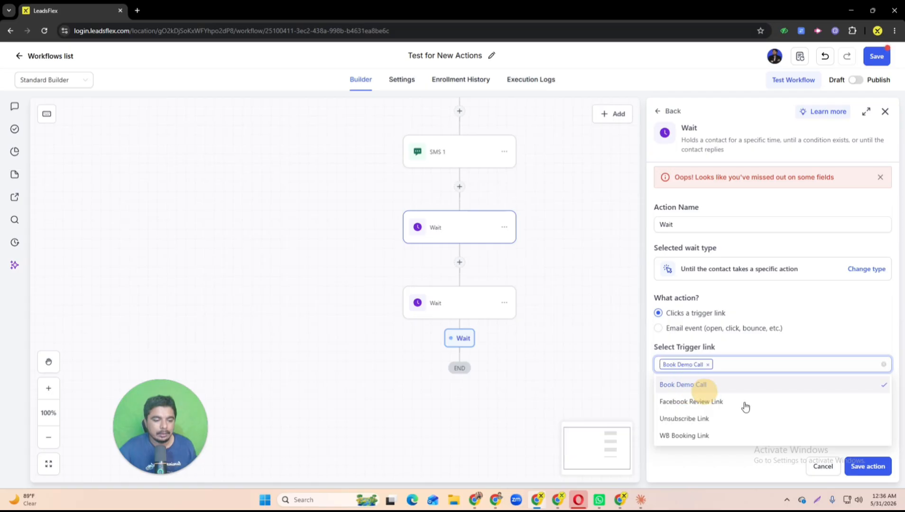
pyautogui.click(861, 466)
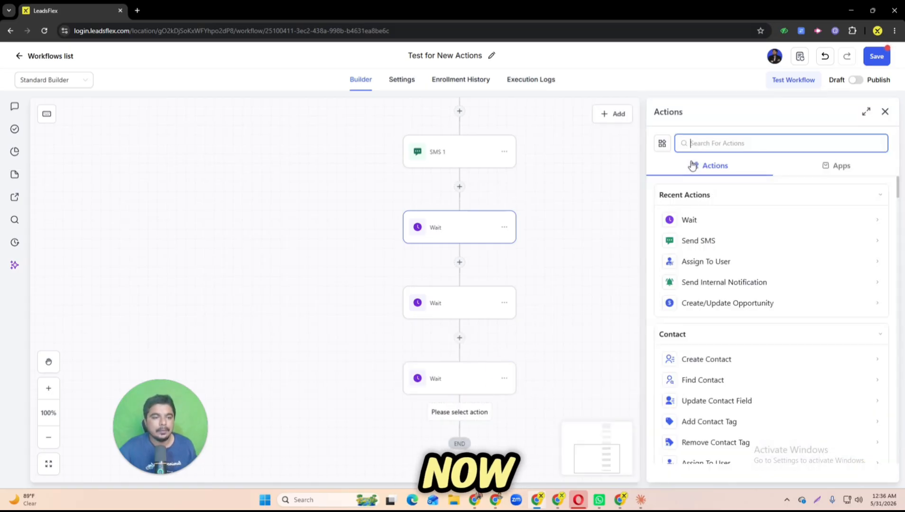
# Step: Add another Wait action at the end of the workflow, set to wait until specific conditions are met
pyautogui.click(690, 219)
pyautogui.scroll(-1, 740, 348)
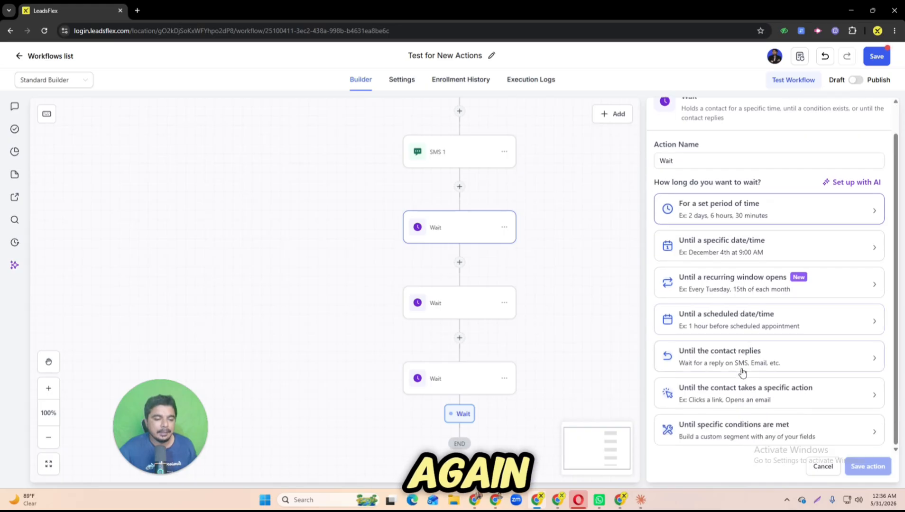
pyautogui.click(733, 428)
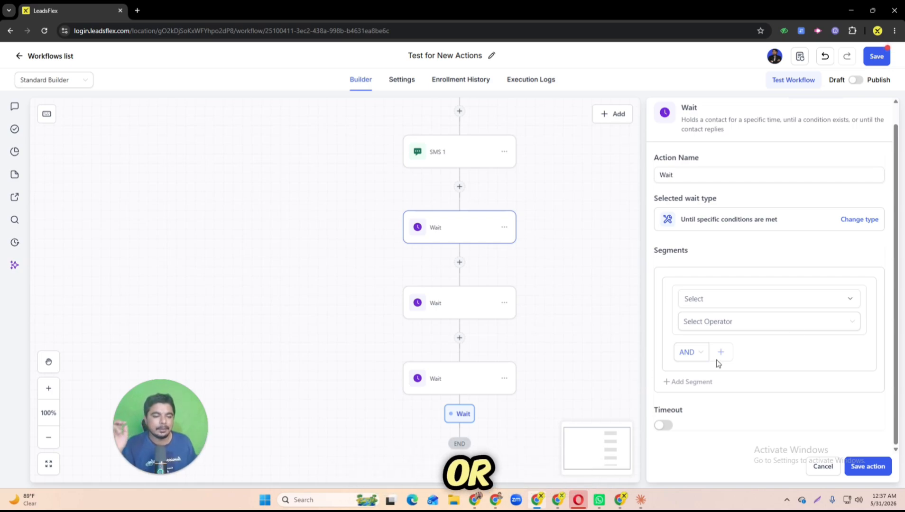
# Step: Set the wait's segment condition to the standard contact field Full Name with the operator Is and the value yes
pyautogui.click(732, 302)
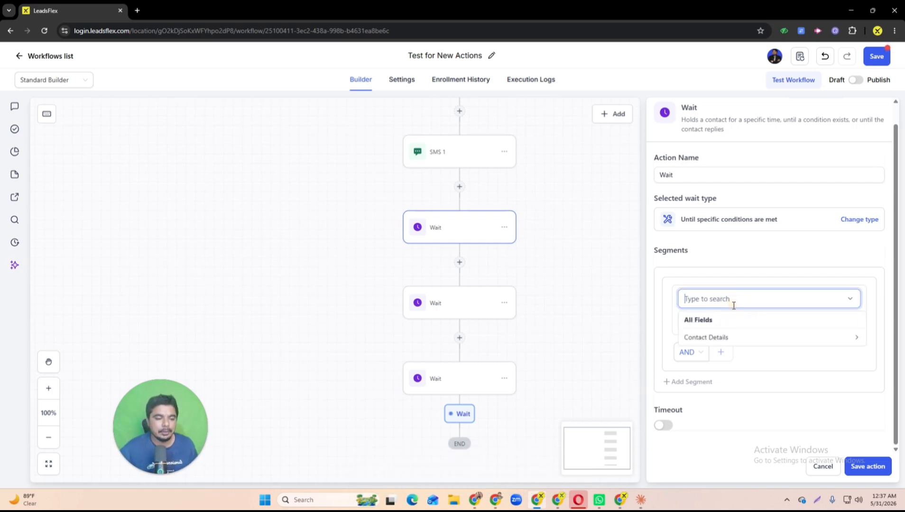
pyautogui.click(711, 340)
pyautogui.click(711, 340)
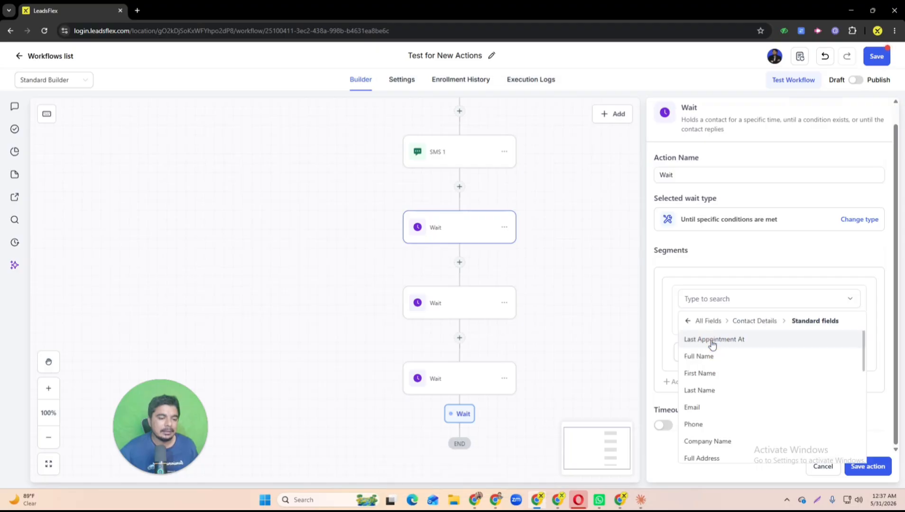
pyautogui.click(711, 356)
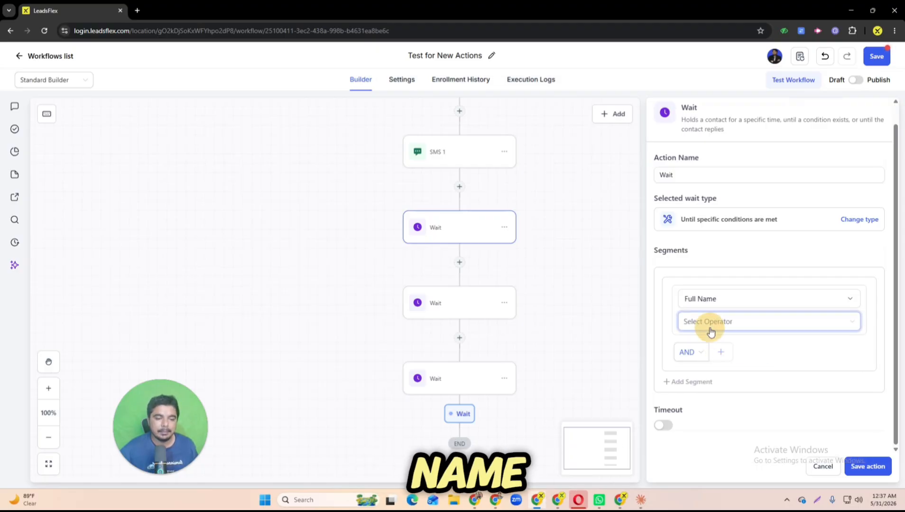
pyautogui.click(710, 323)
pyautogui.click(696, 344)
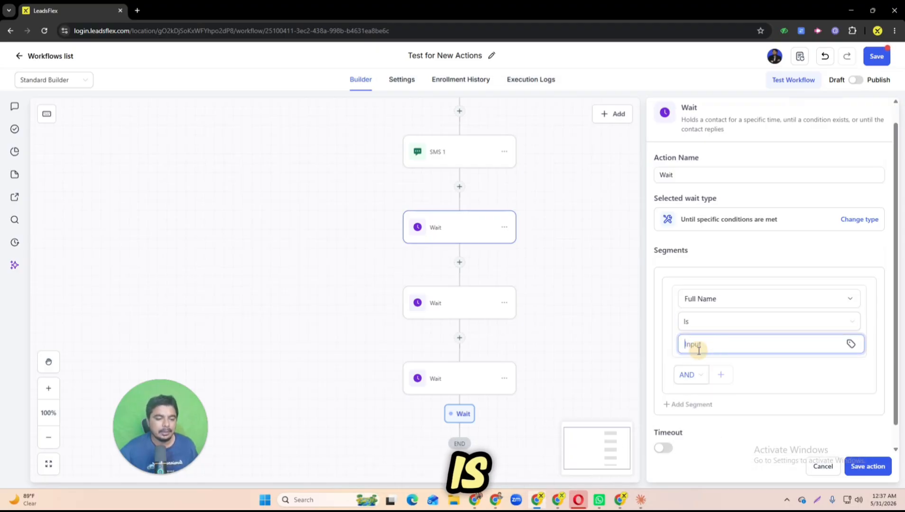
pyautogui.write('yes')
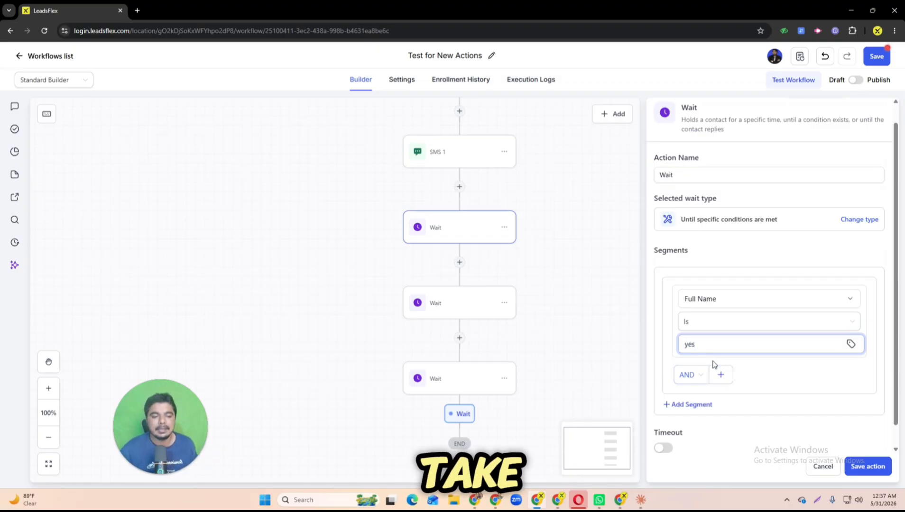
# Step: Switch the segment's logic to OR and add a second blank condition, discarding the unsaved Wait action at the end
pyautogui.click(686, 374)
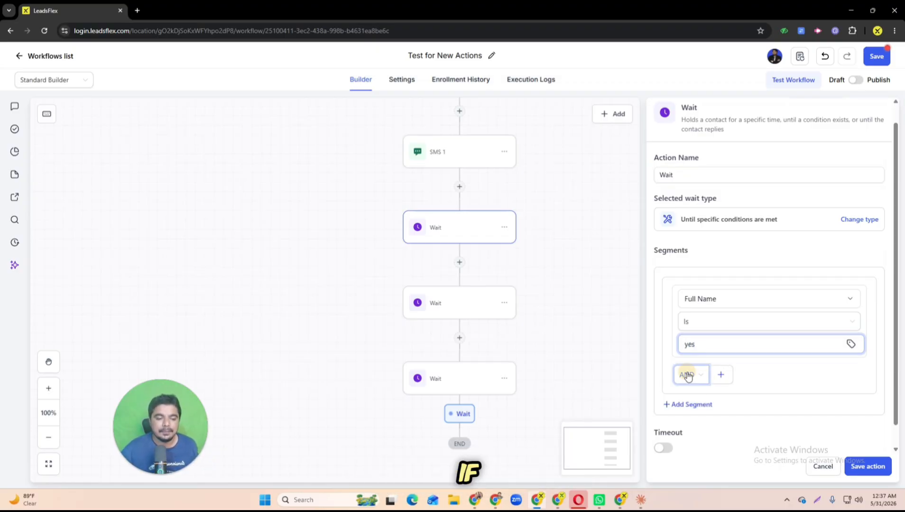
pyautogui.click(732, 393)
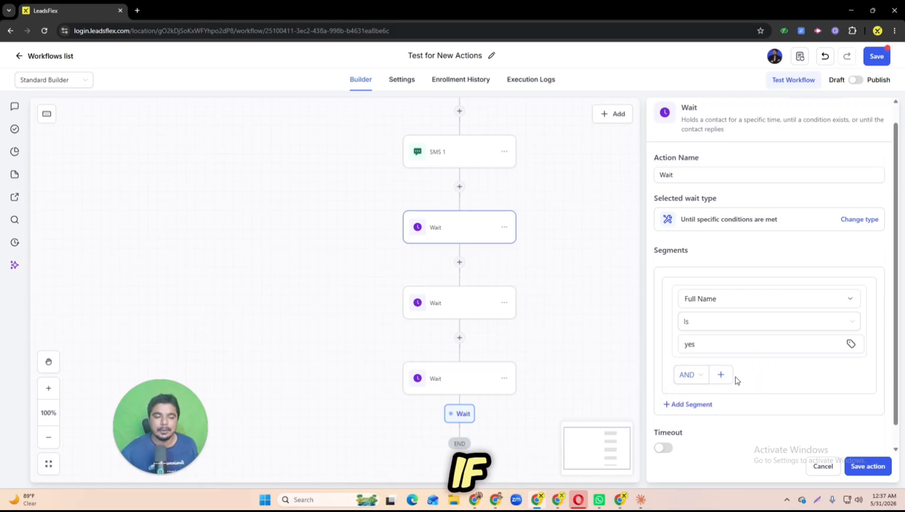
pyautogui.click(691, 378)
pyautogui.click(682, 412)
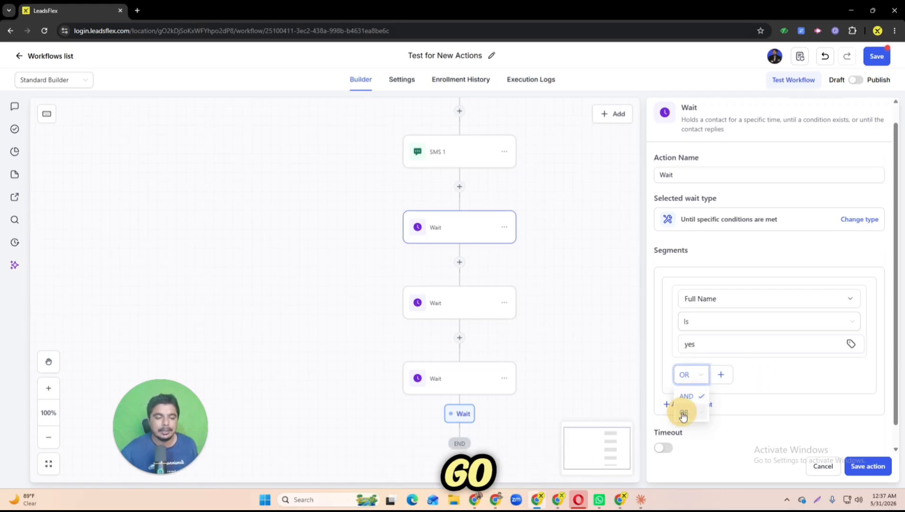
pyautogui.click(716, 376)
pyautogui.scroll(-2, 721, 379)
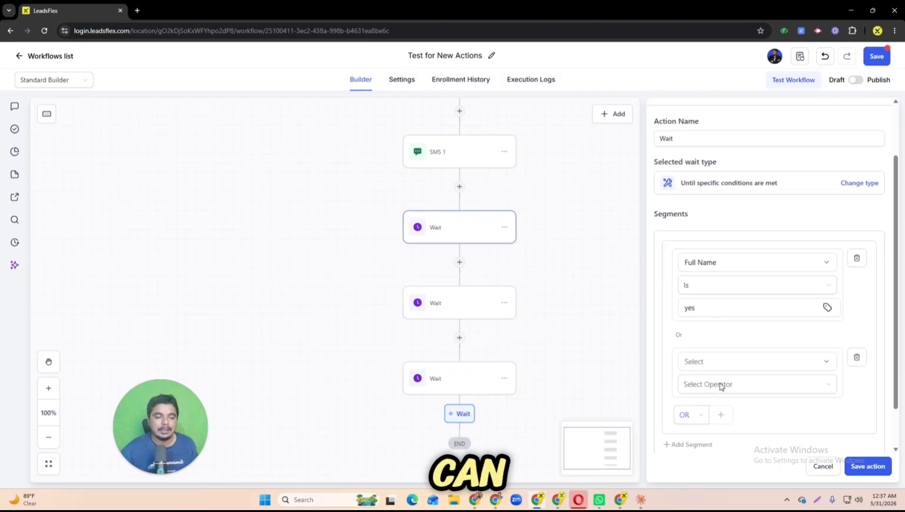
pyautogui.scroll(3, 723, 332)
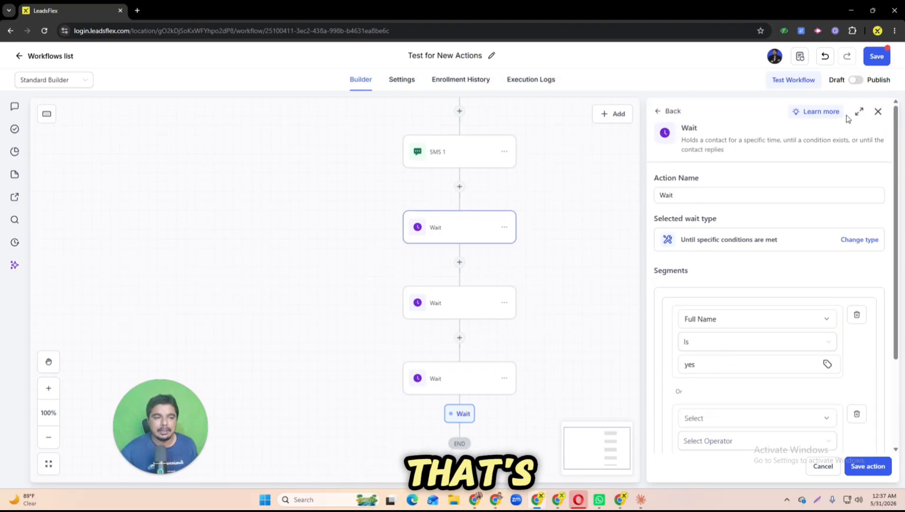
pyautogui.click(876, 112)
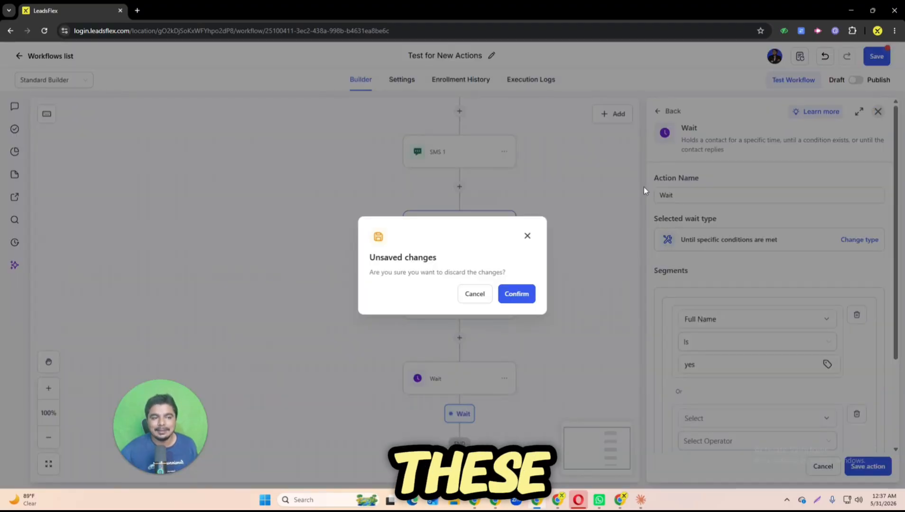
pyautogui.click(528, 296)
# Step: Open the last Wait action in the workflow and review the wait types it can be changed to
pyautogui.click(454, 385)
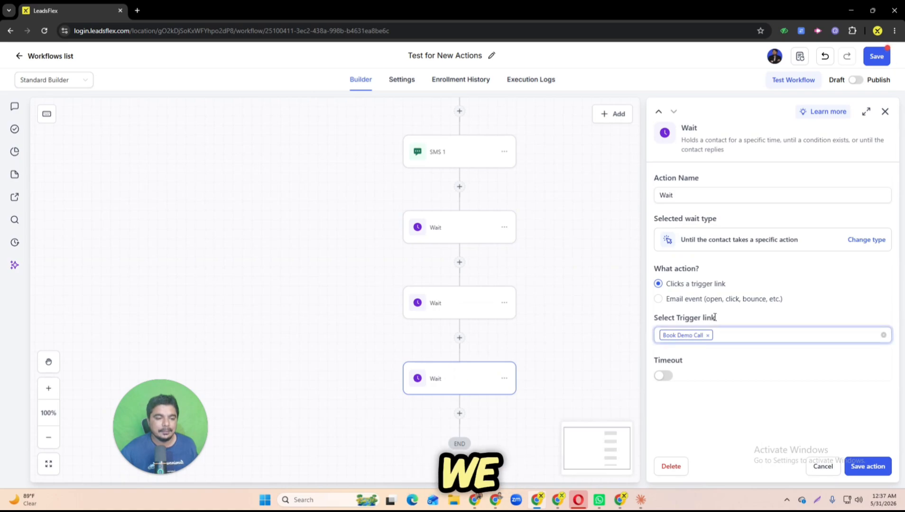
pyautogui.click(865, 238)
pyautogui.scroll(-1, 711, 379)
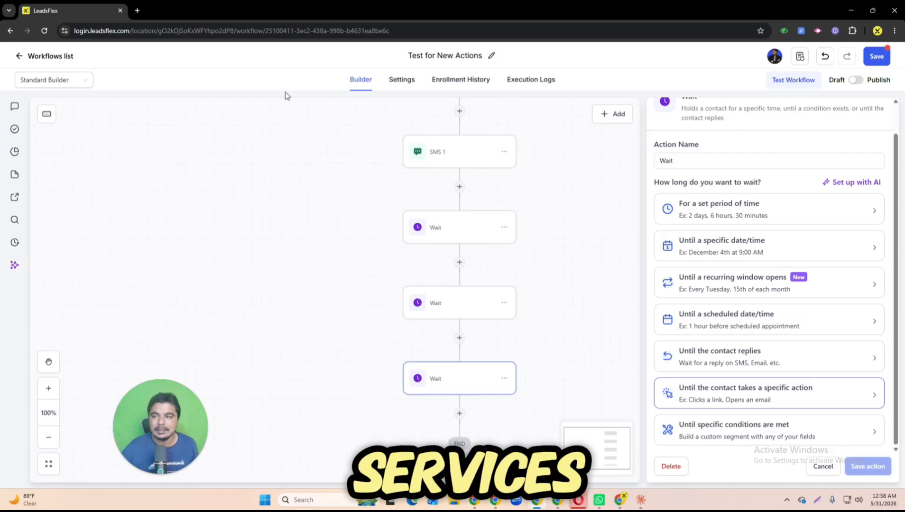
# Step: Open the leadsflex.com homepage in a new browser tab
pyautogui.click(137, 11)
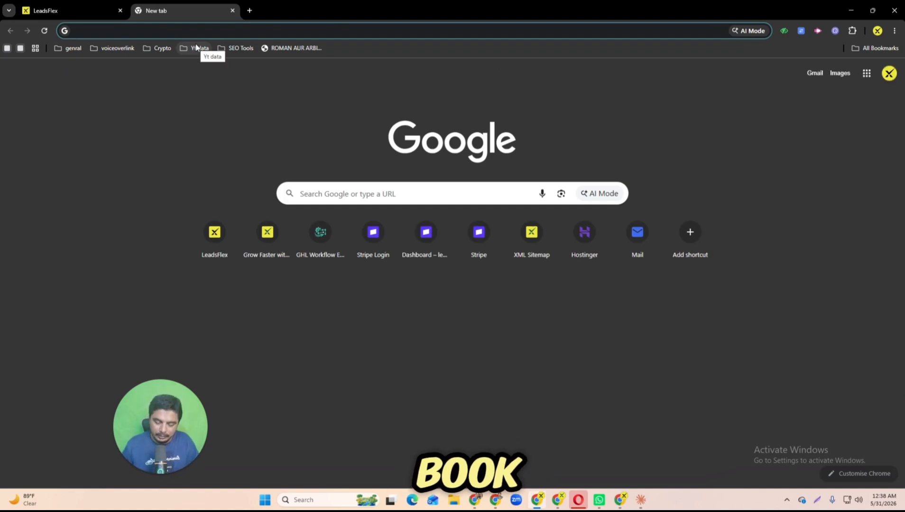
pyautogui.write('lead')
pyautogui.press('Return')
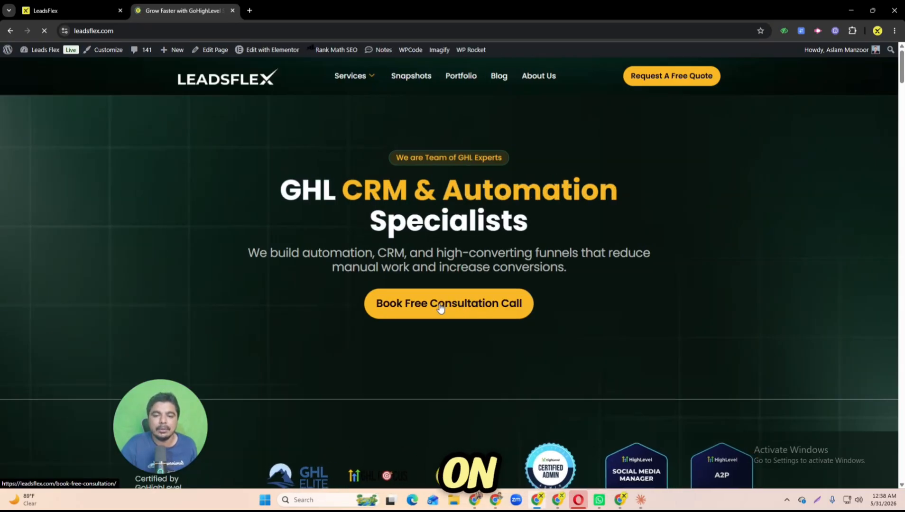
# Step: Look through the homepage's services, special offer, client testimonials, blog posts and FAQs down to the footer
pyautogui.scroll(-10, 446, 303)
pyautogui.scroll(-20, 441, 309)
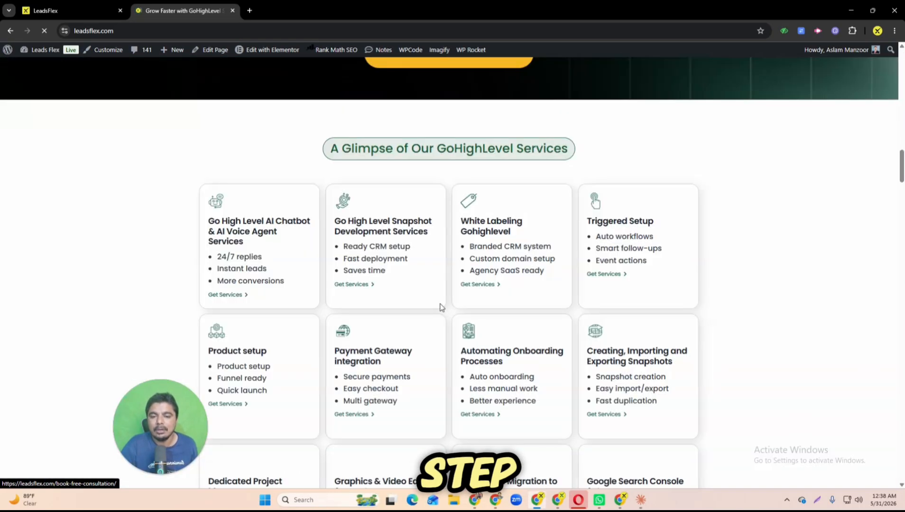
pyautogui.scroll(-20, 440, 306)
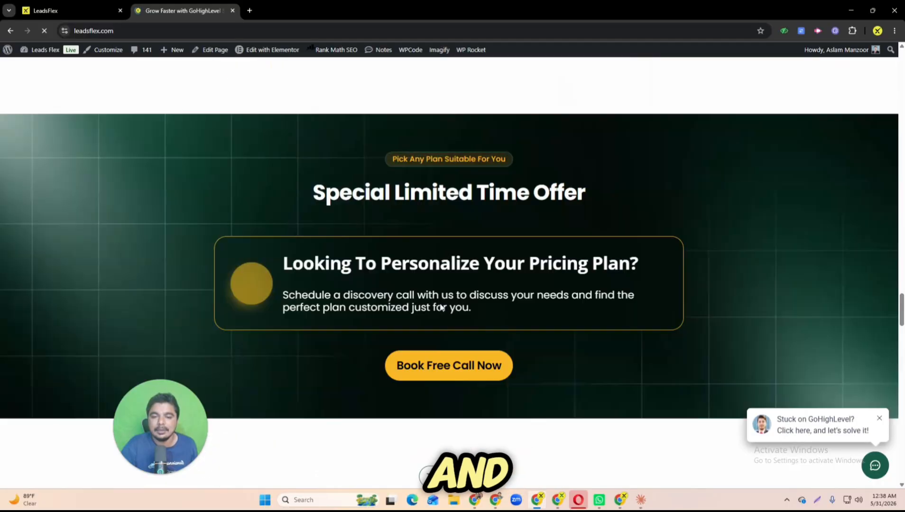
pyautogui.scroll(-5, 440, 307)
pyautogui.scroll(10, 431, 299)
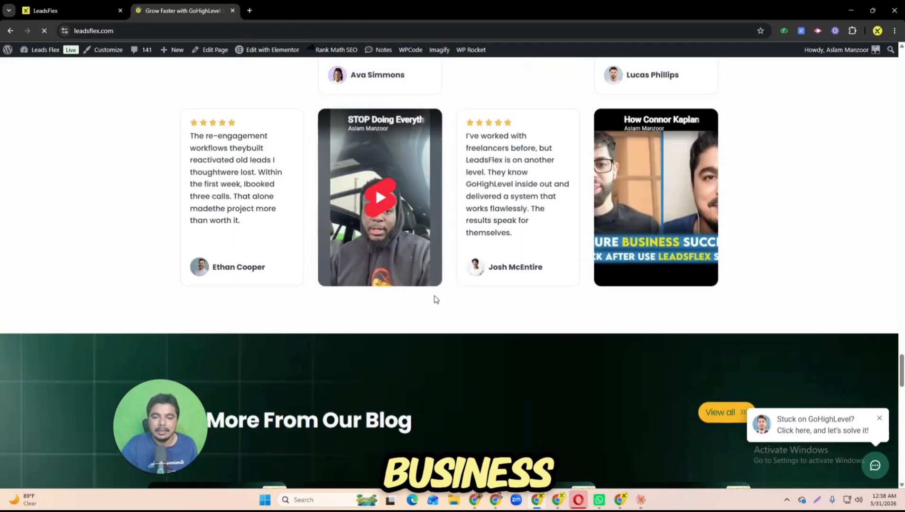
pyautogui.scroll(4, 474, 190)
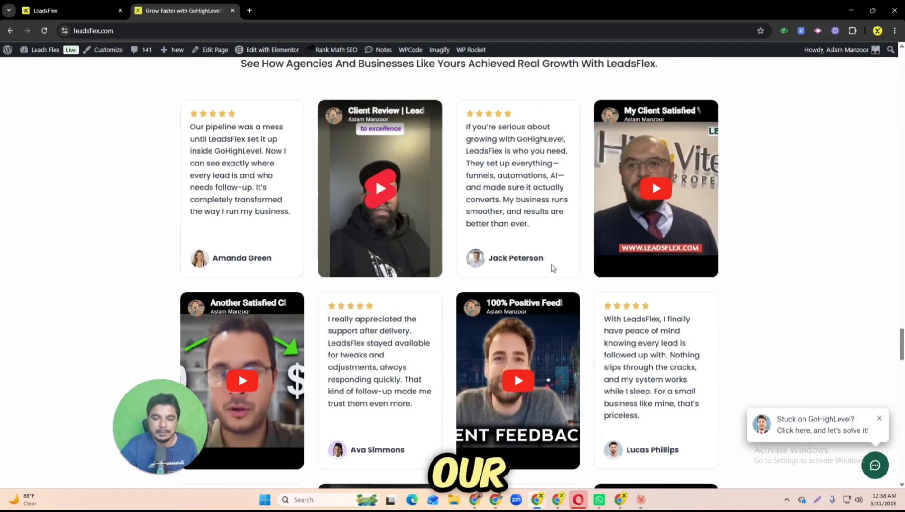
pyautogui.scroll(-12, 549, 263)
pyautogui.scroll(-15, 550, 263)
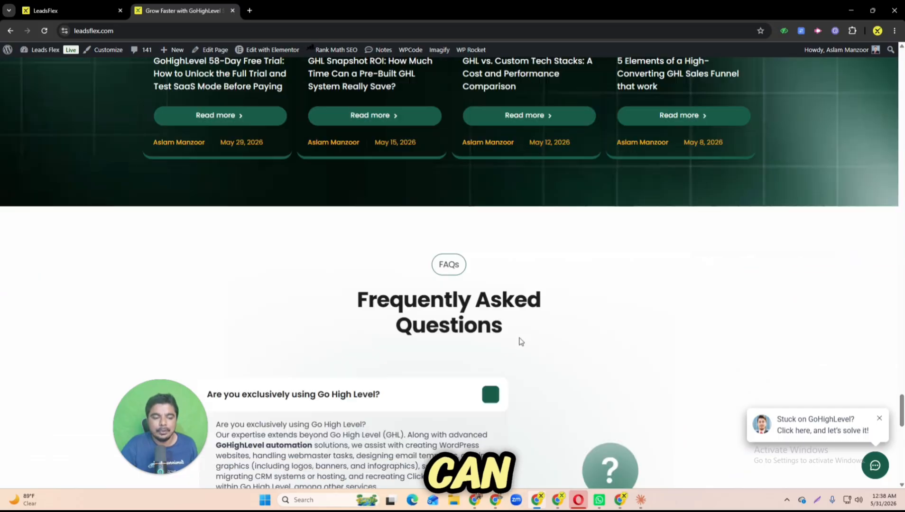
pyautogui.scroll(-2, 519, 339)
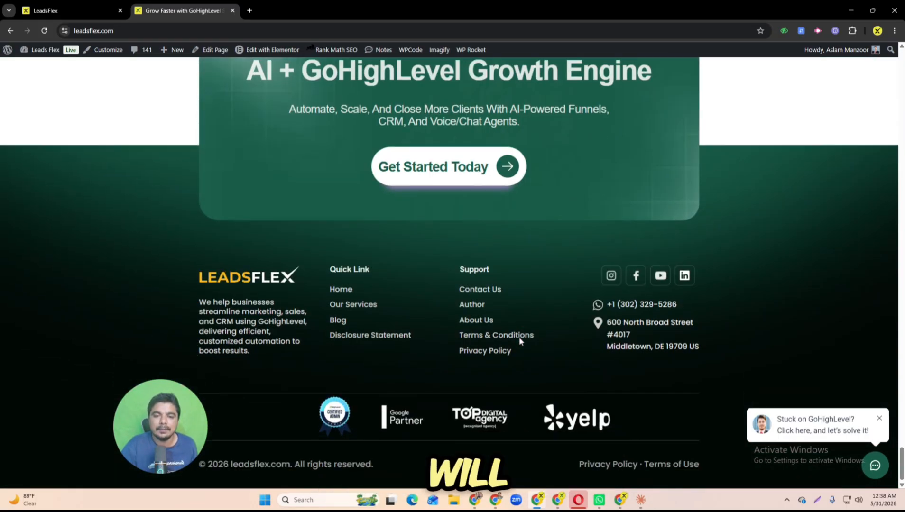